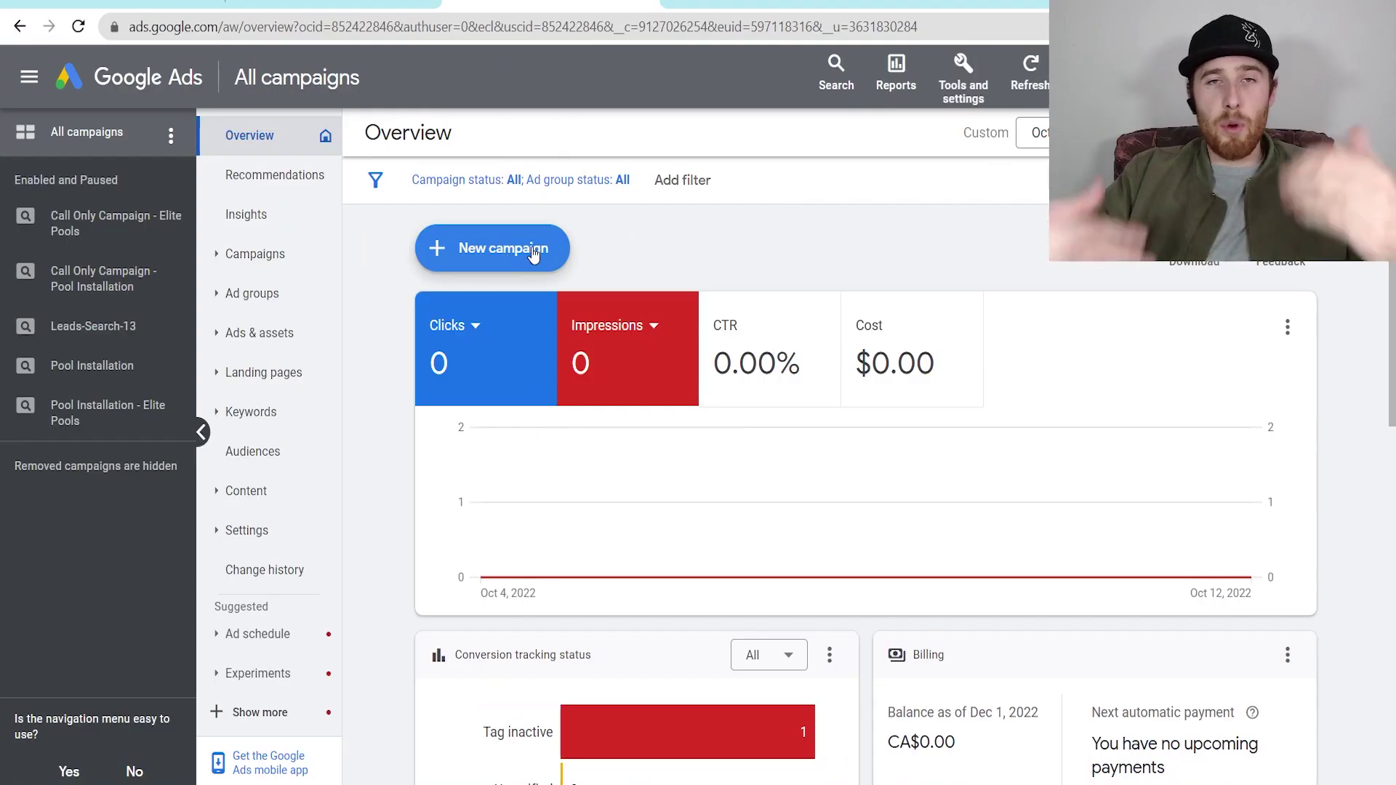
# Step: Open Keyword Planner and start discovering new keywords
pyautogui.click(964, 76)
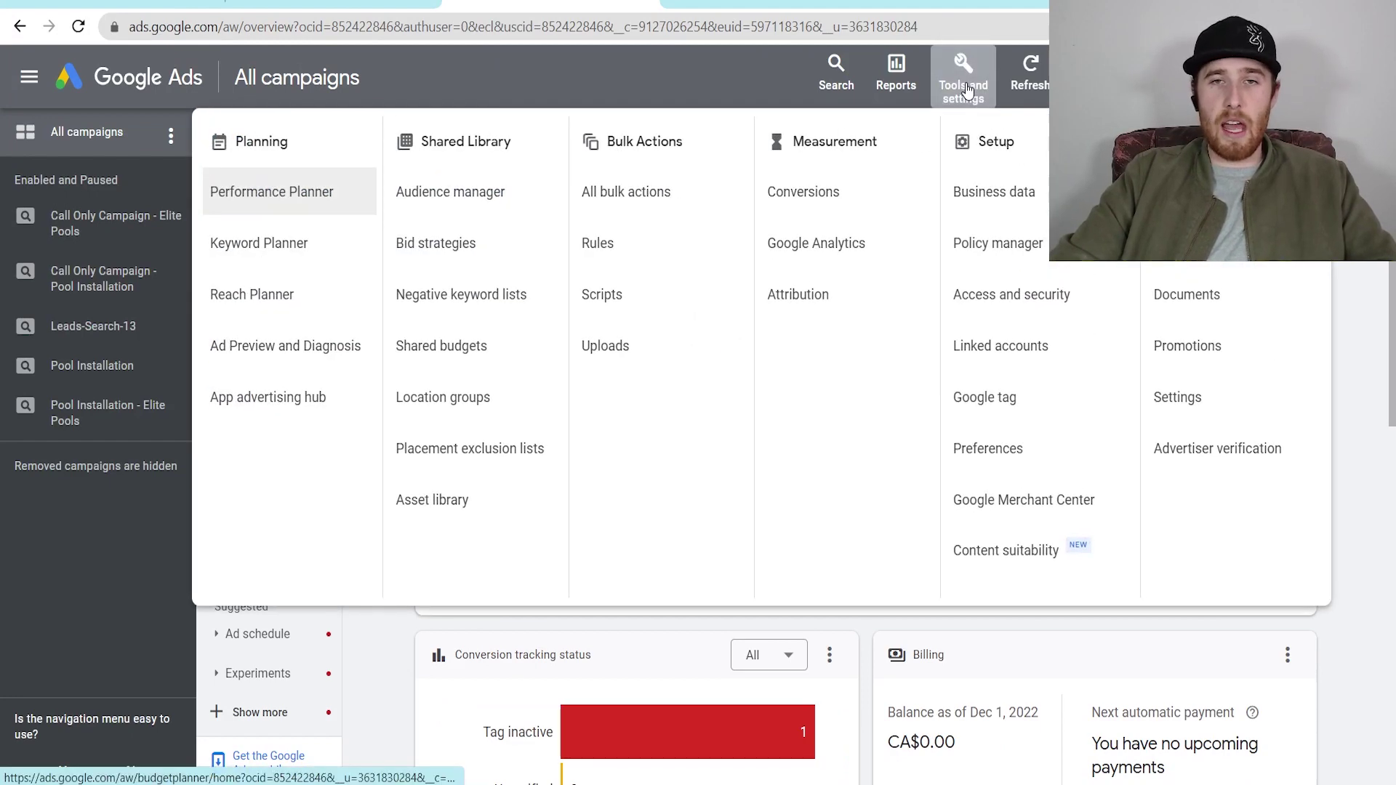
pyautogui.click(274, 250)
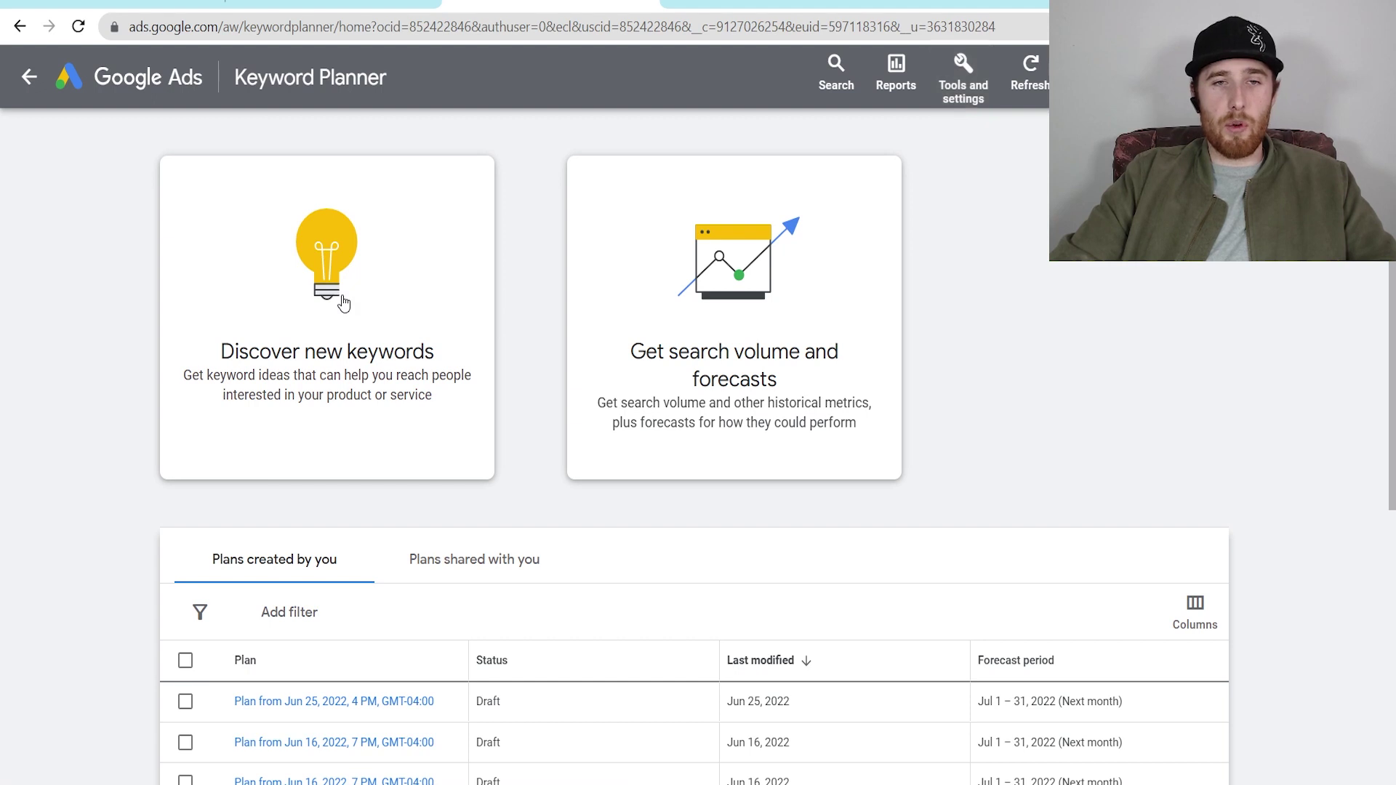
pyautogui.click(349, 333)
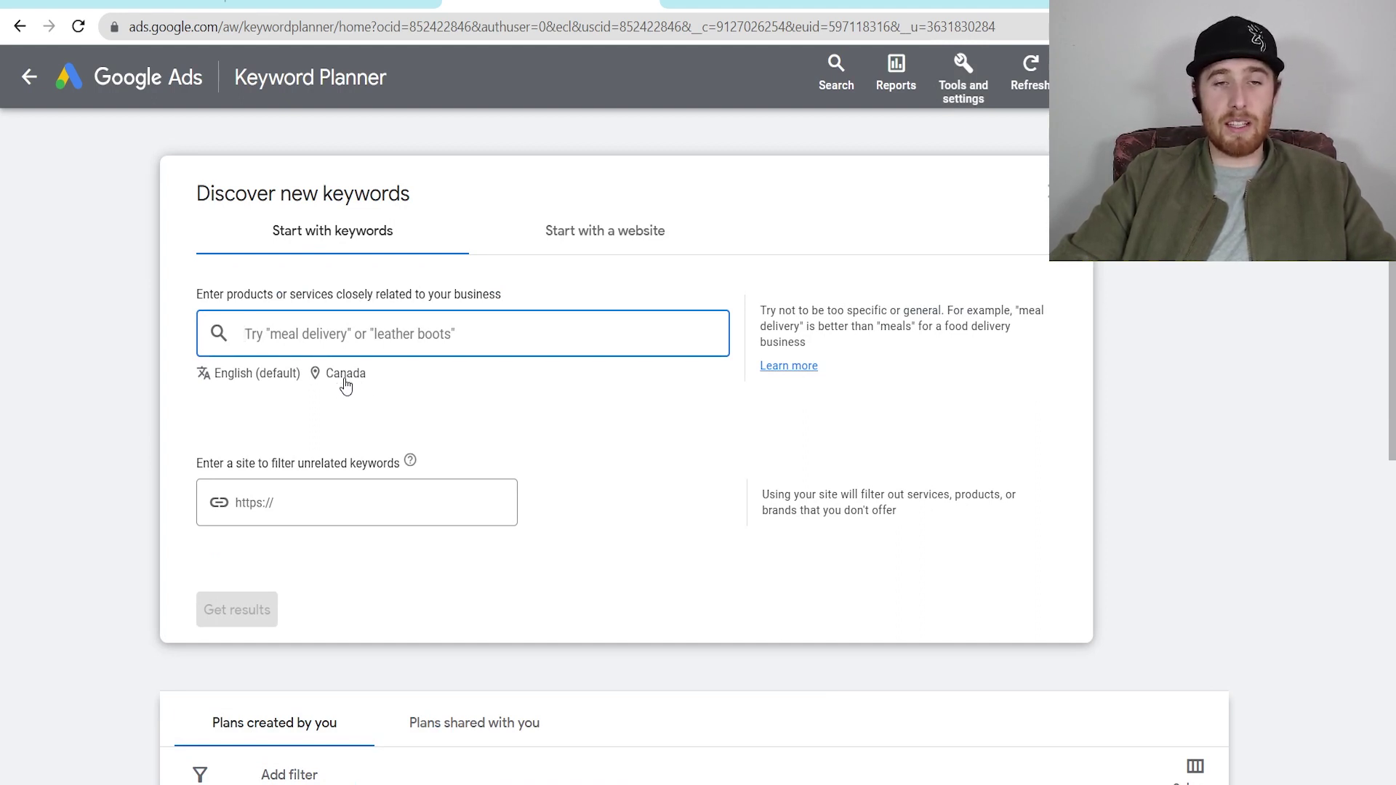
# Step: Replace Canada as the targeted location with the Ontario cities Toronto, Mississauga and Hamilton, and save the locations
pyautogui.click(345, 377)
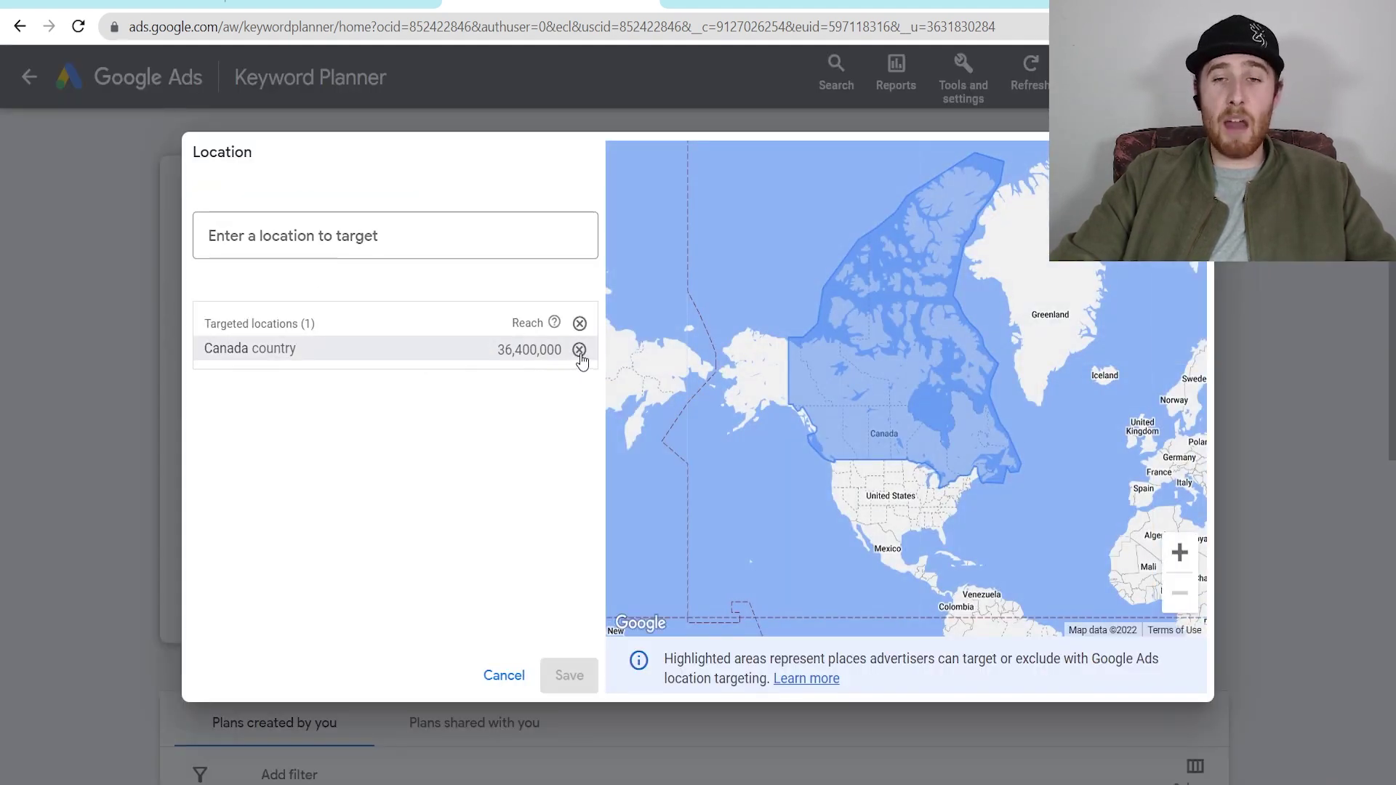
pyautogui.click(579, 349)
pyautogui.click(412, 237)
pyautogui.write('Tor')
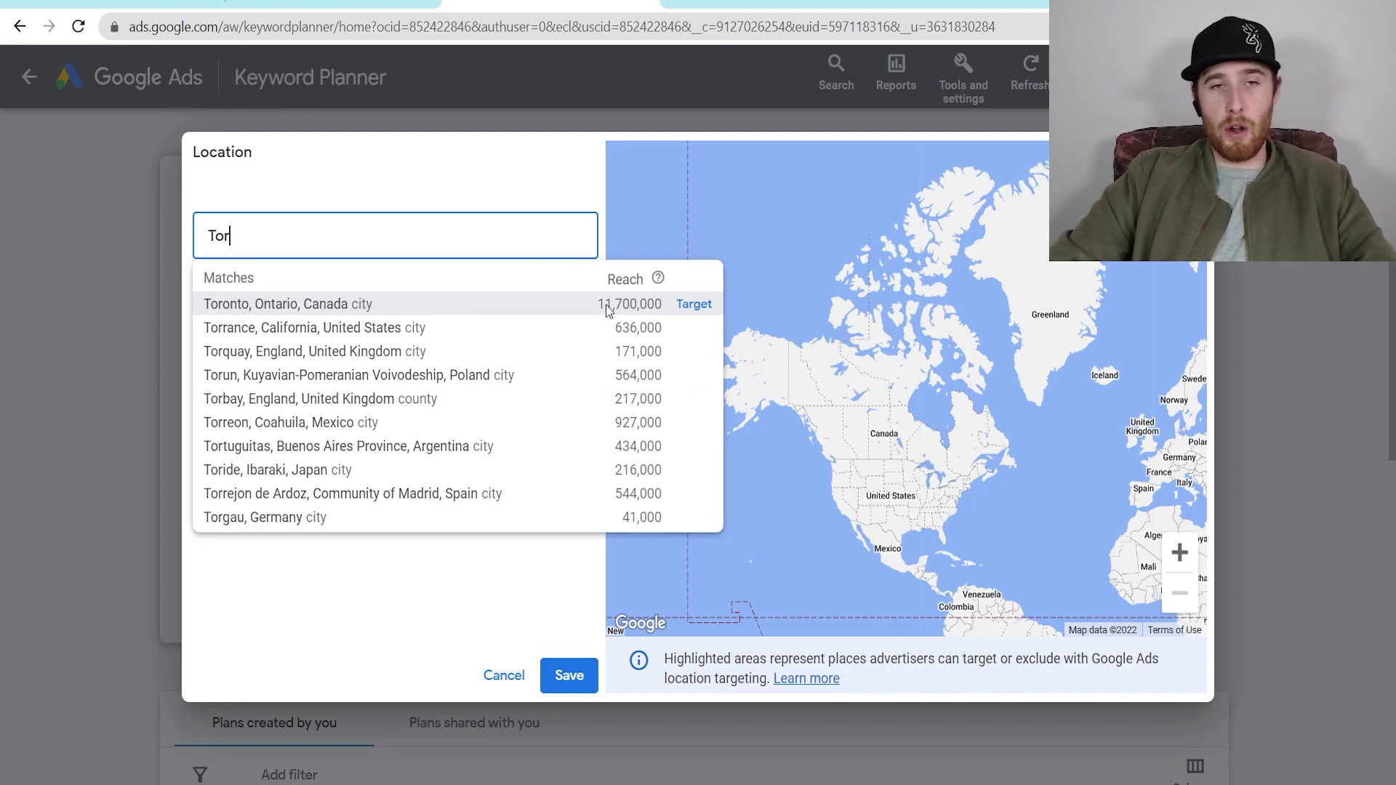
pyautogui.click(687, 303)
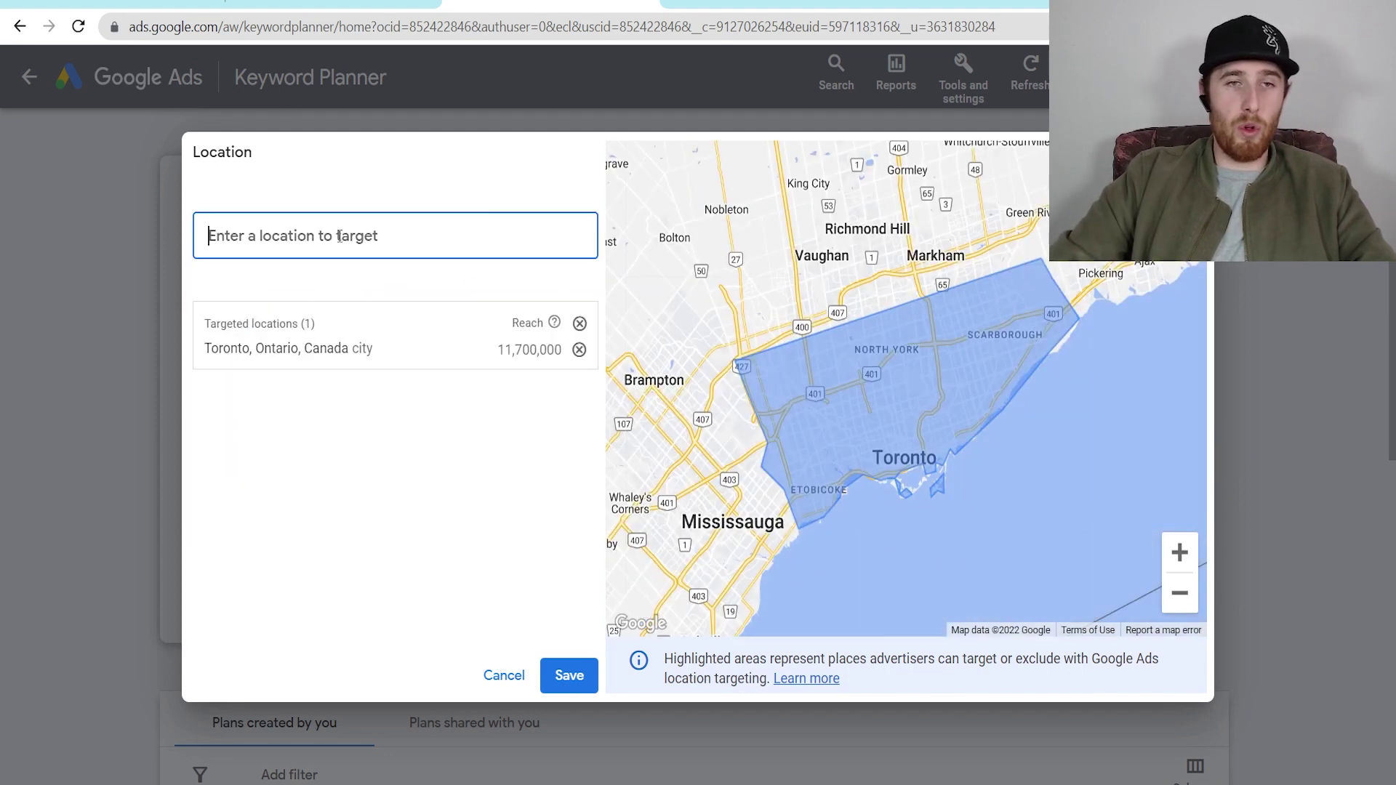
pyautogui.write('missi')
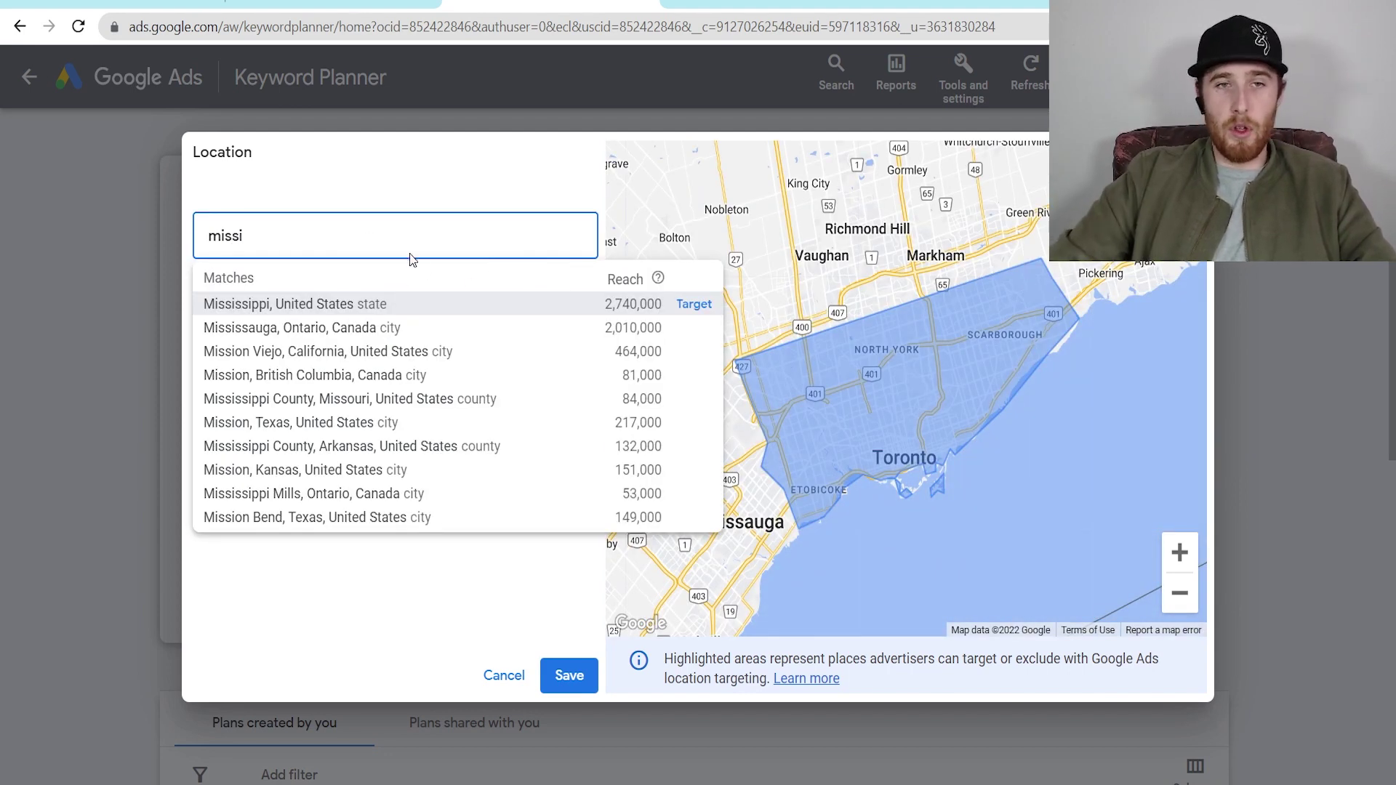
pyautogui.click(687, 327)
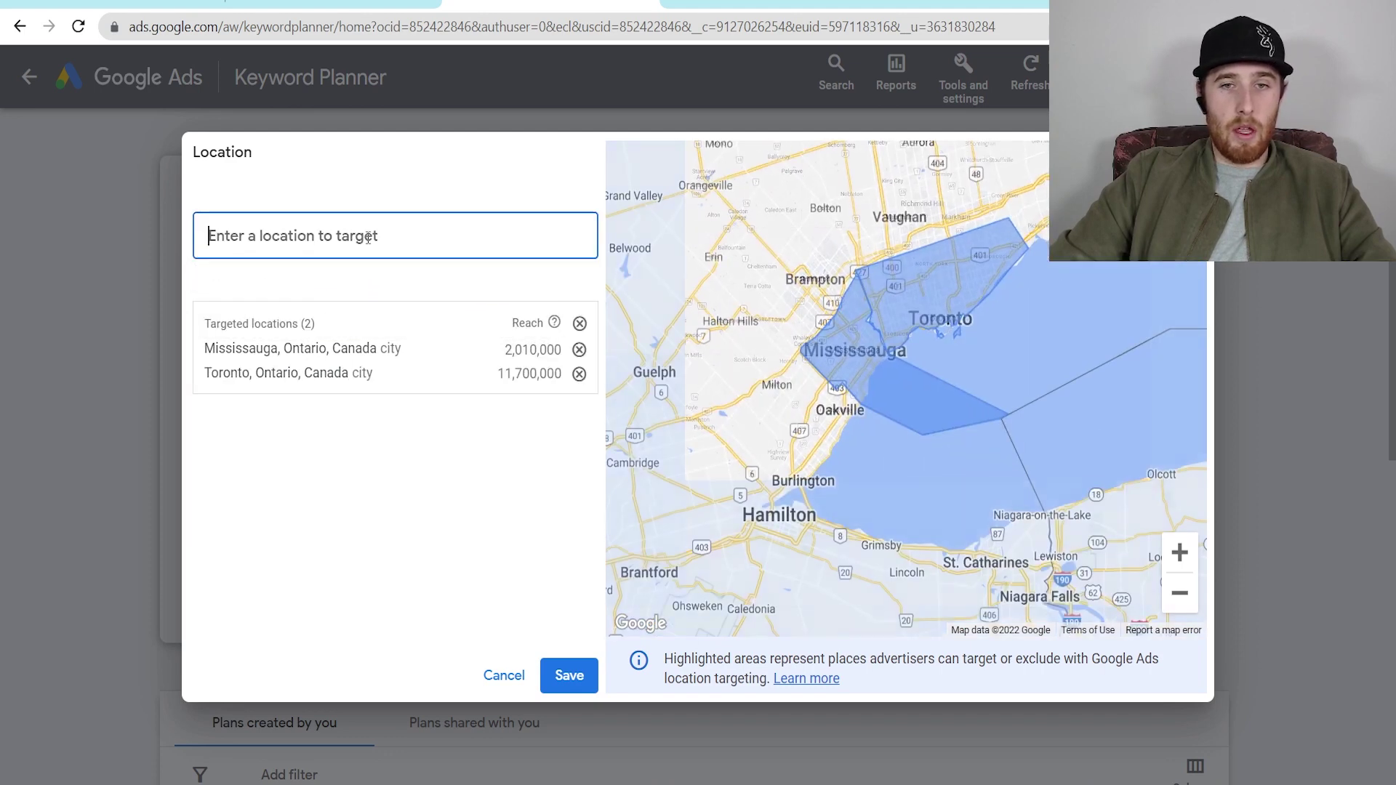
pyautogui.write('hamilton')
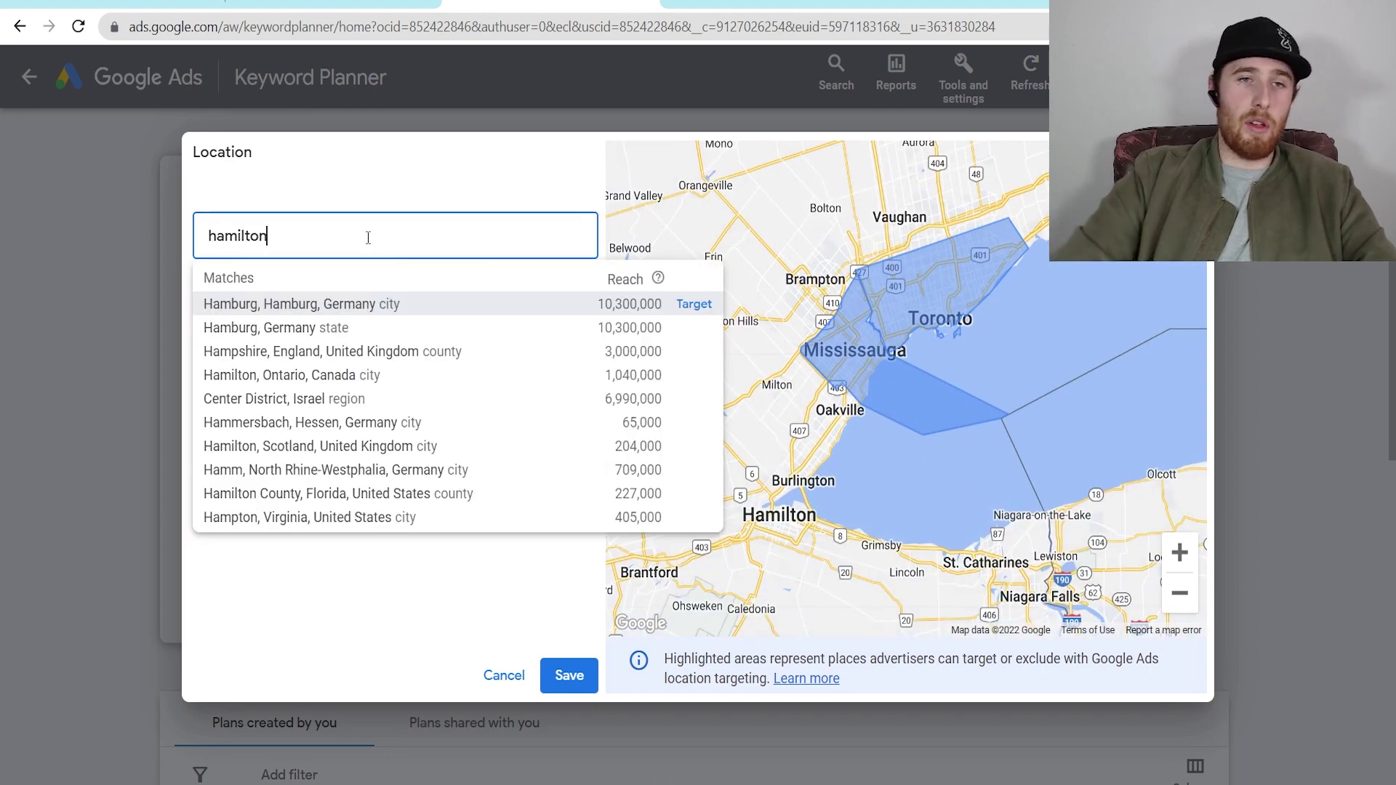
pyautogui.click(695, 303)
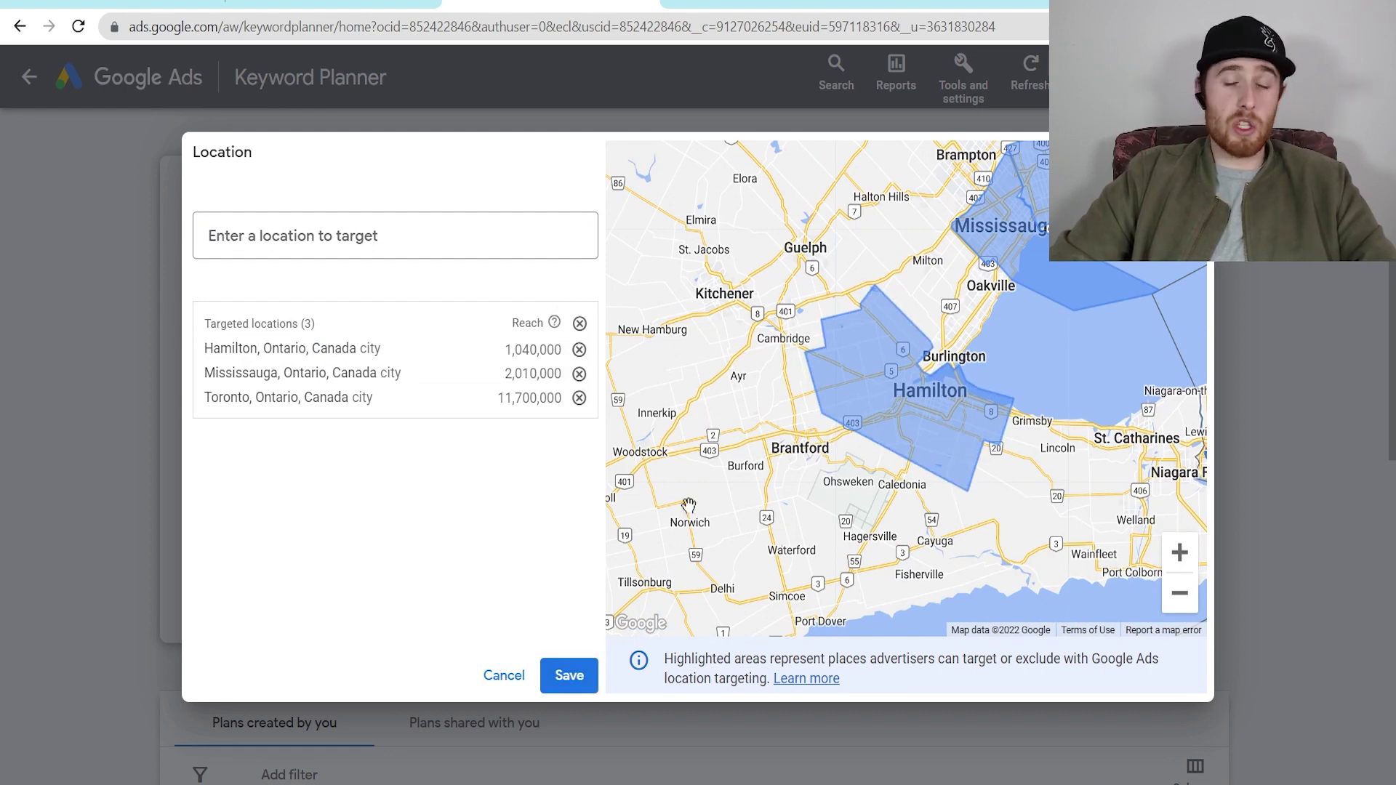
pyautogui.click(570, 675)
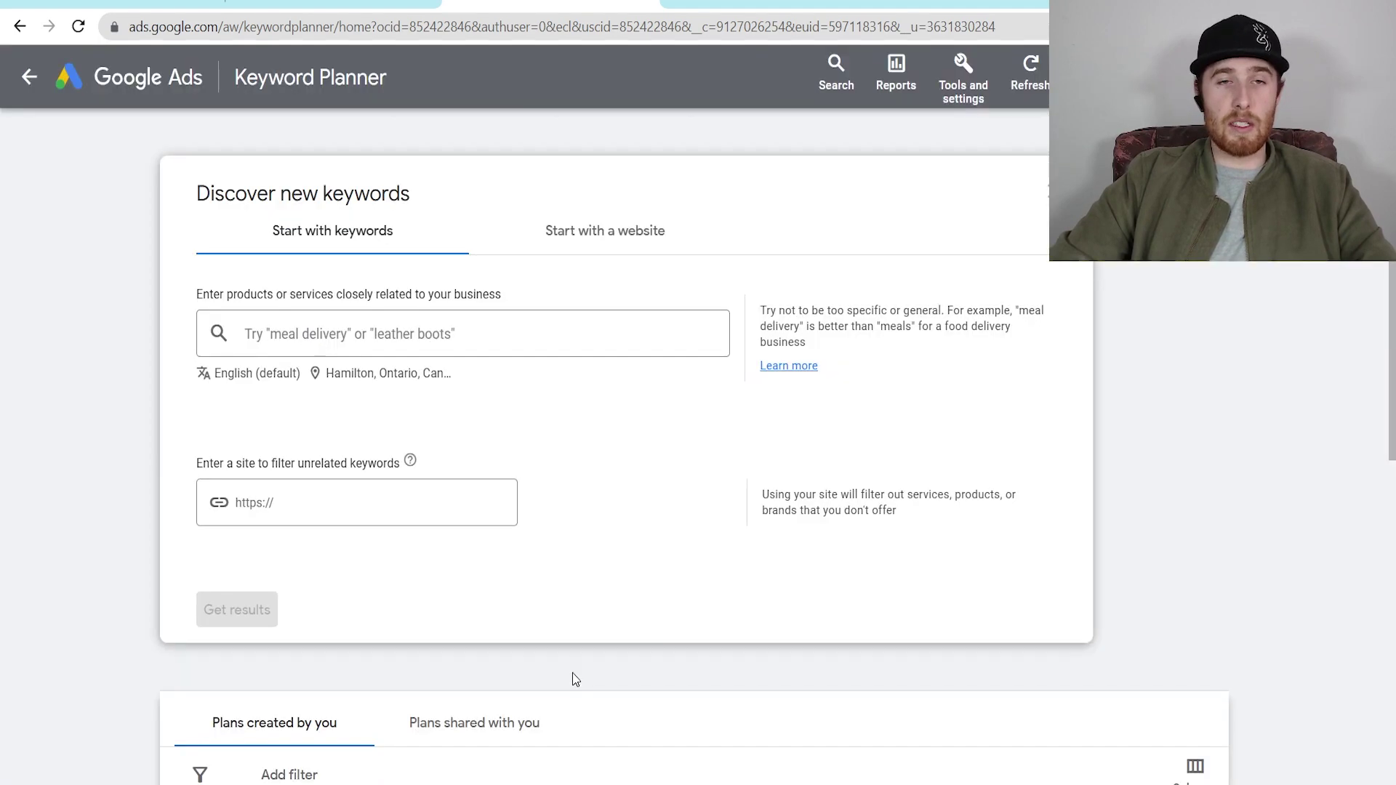
# Step: Add "pool installation" as the first seed keyword for the keyword search
pyautogui.click(437, 349)
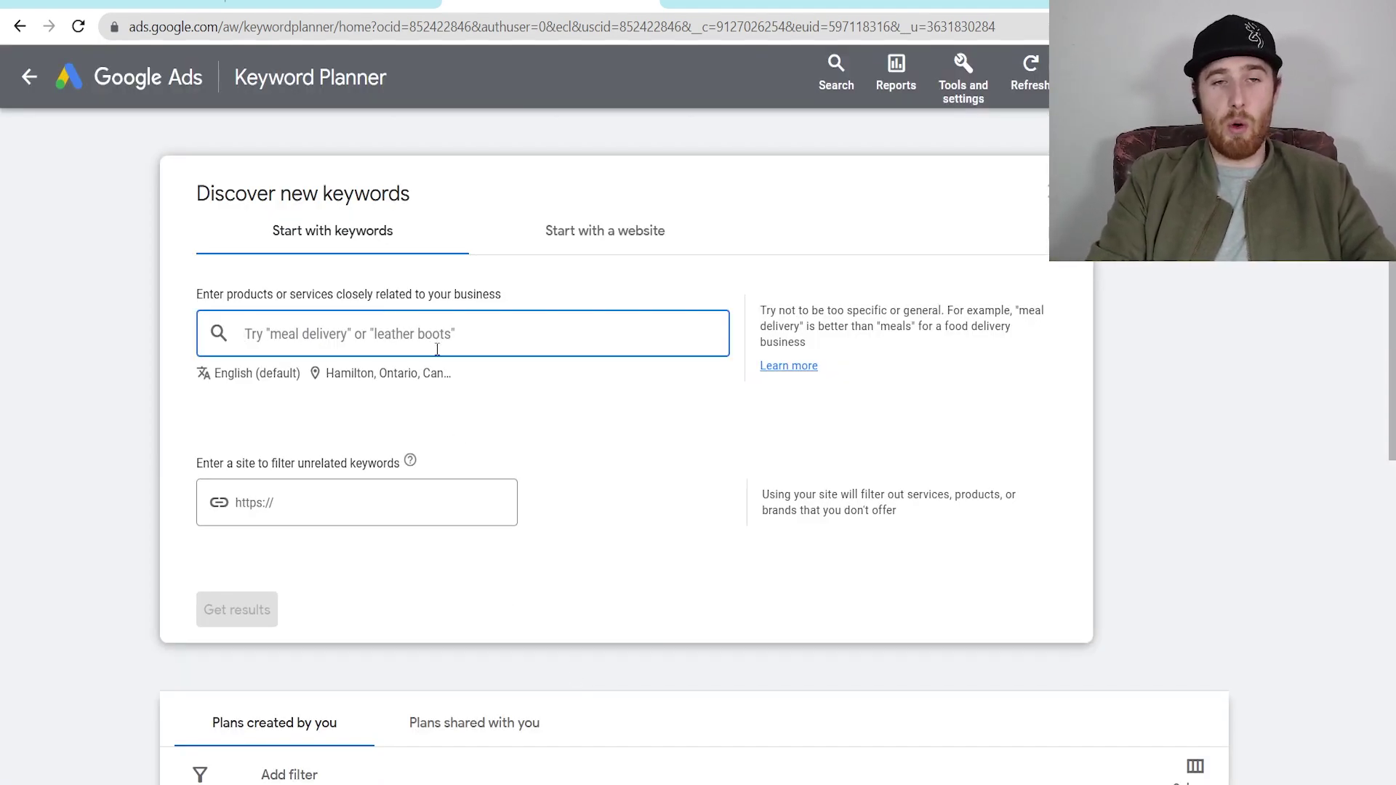
pyautogui.write('pool ')
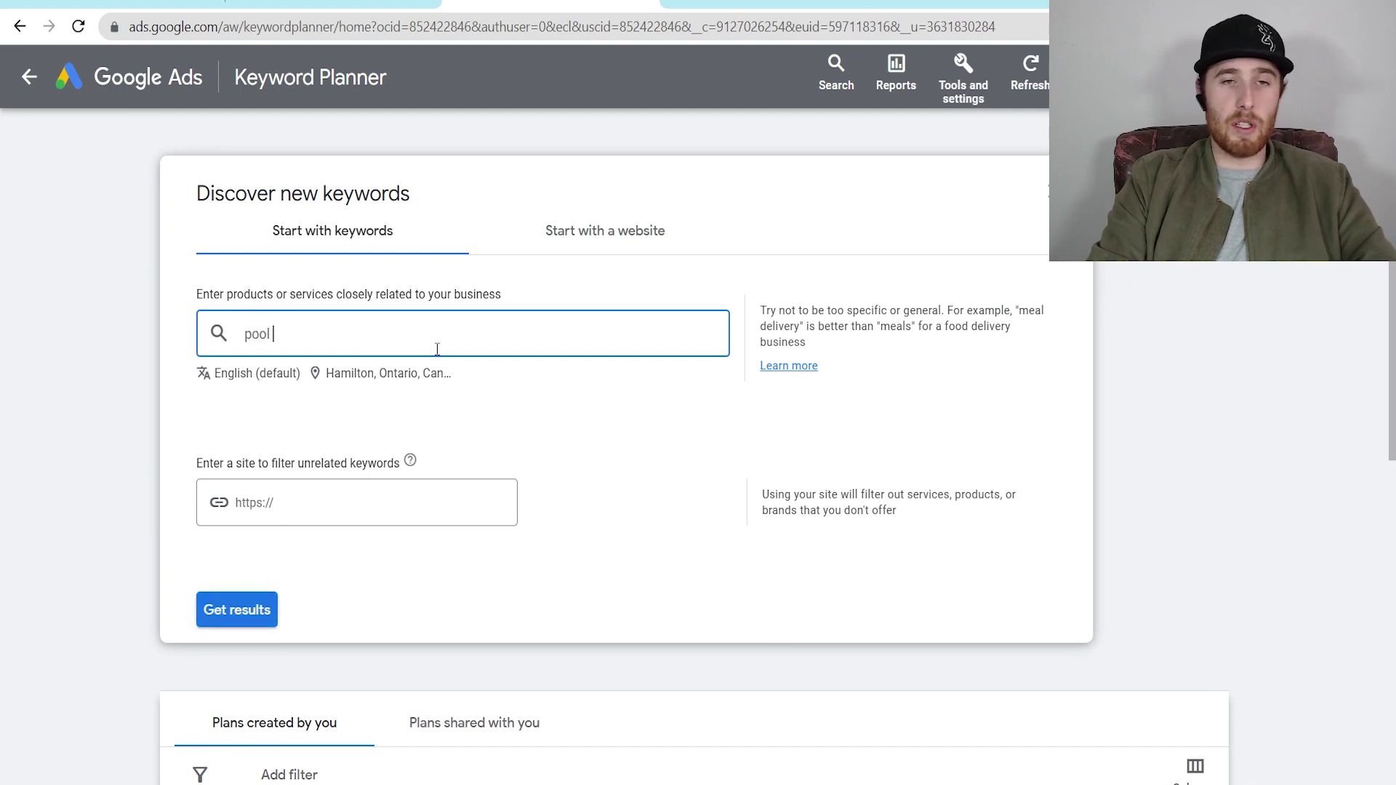
pyautogui.write('installatoi')
pyautogui.press('BackSpace')
pyautogui.press('BackSpace')
pyautogui.press('BackSpace')
pyautogui.write('tion')
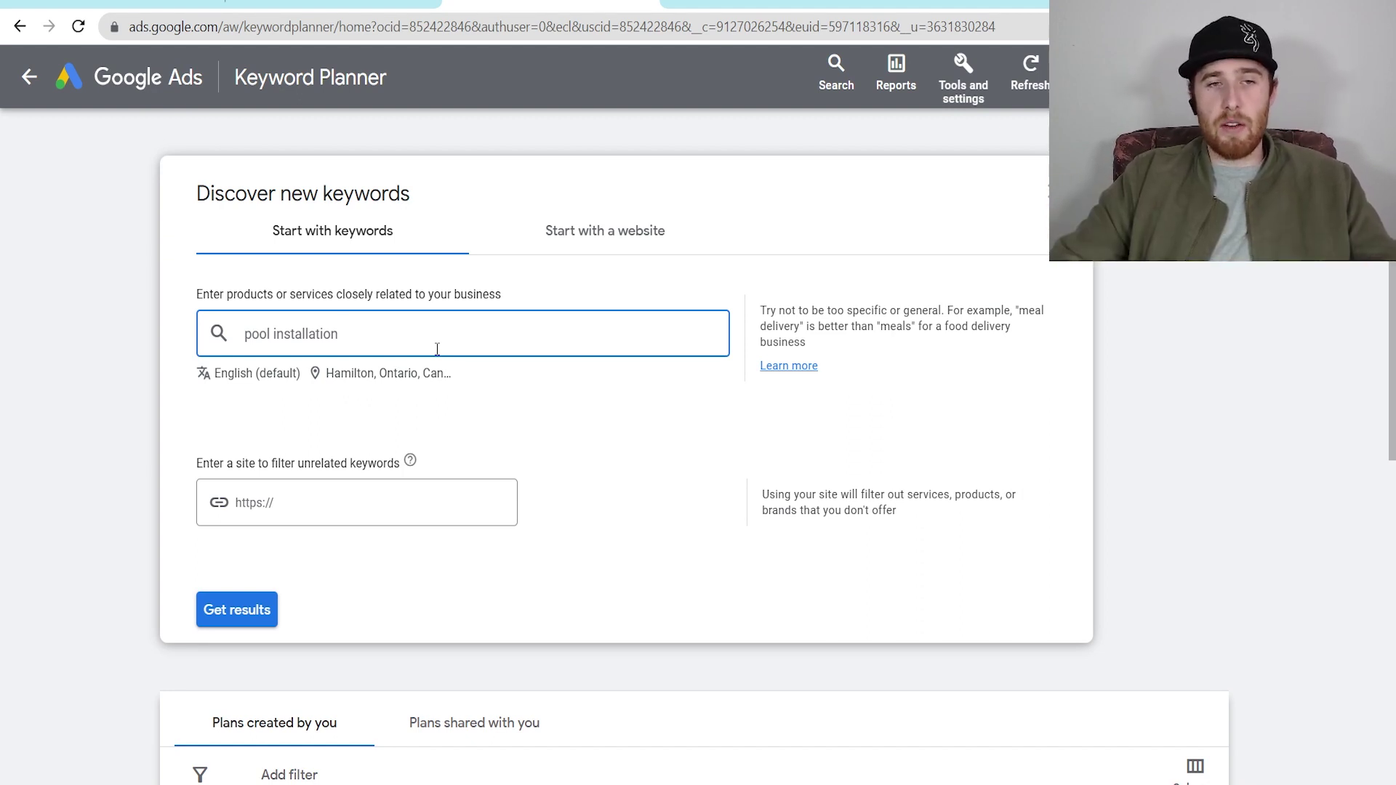
pyautogui.press('Return')
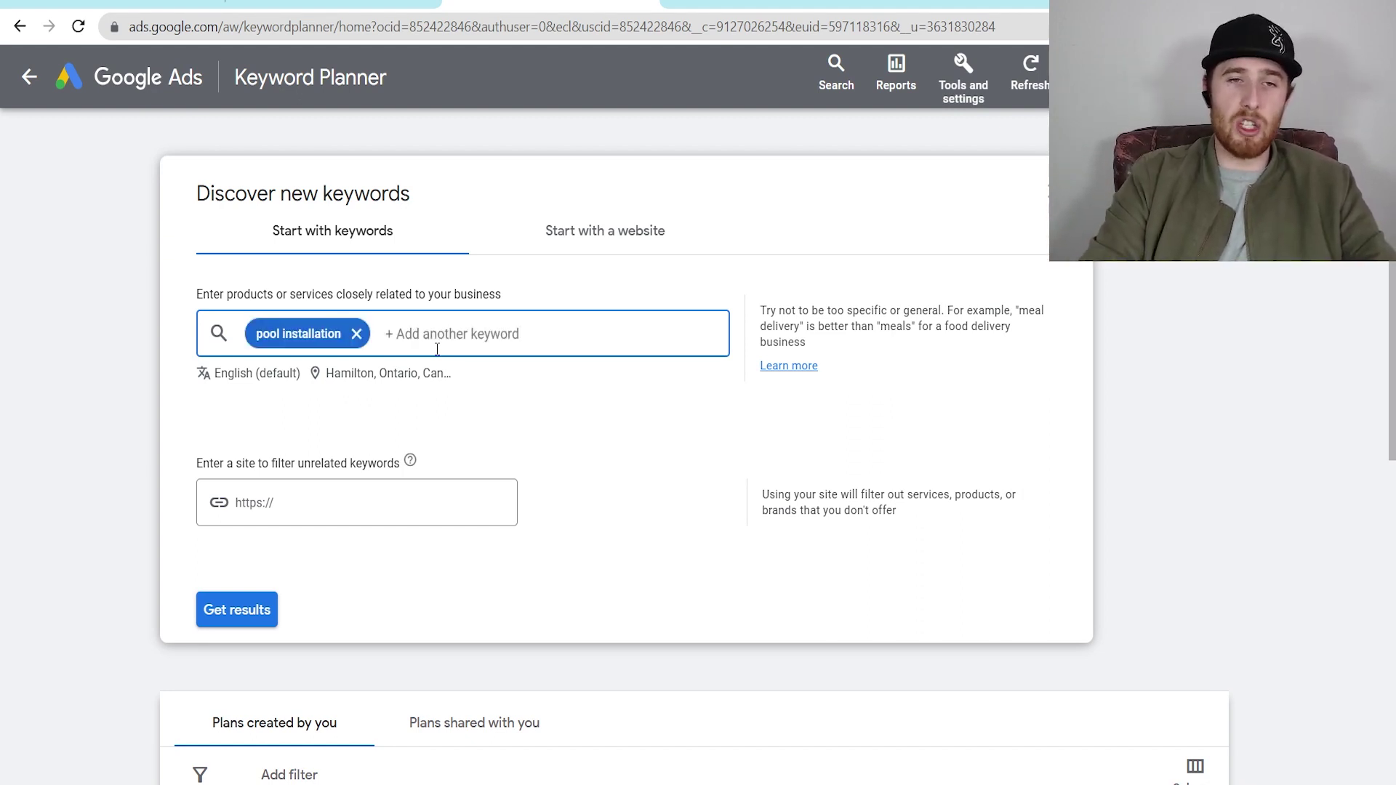
# Step: Add the seed keywords "fiberglass pools installation" and "inground pool installation" and get the keyword results
pyautogui.write('fiberglass pools ')
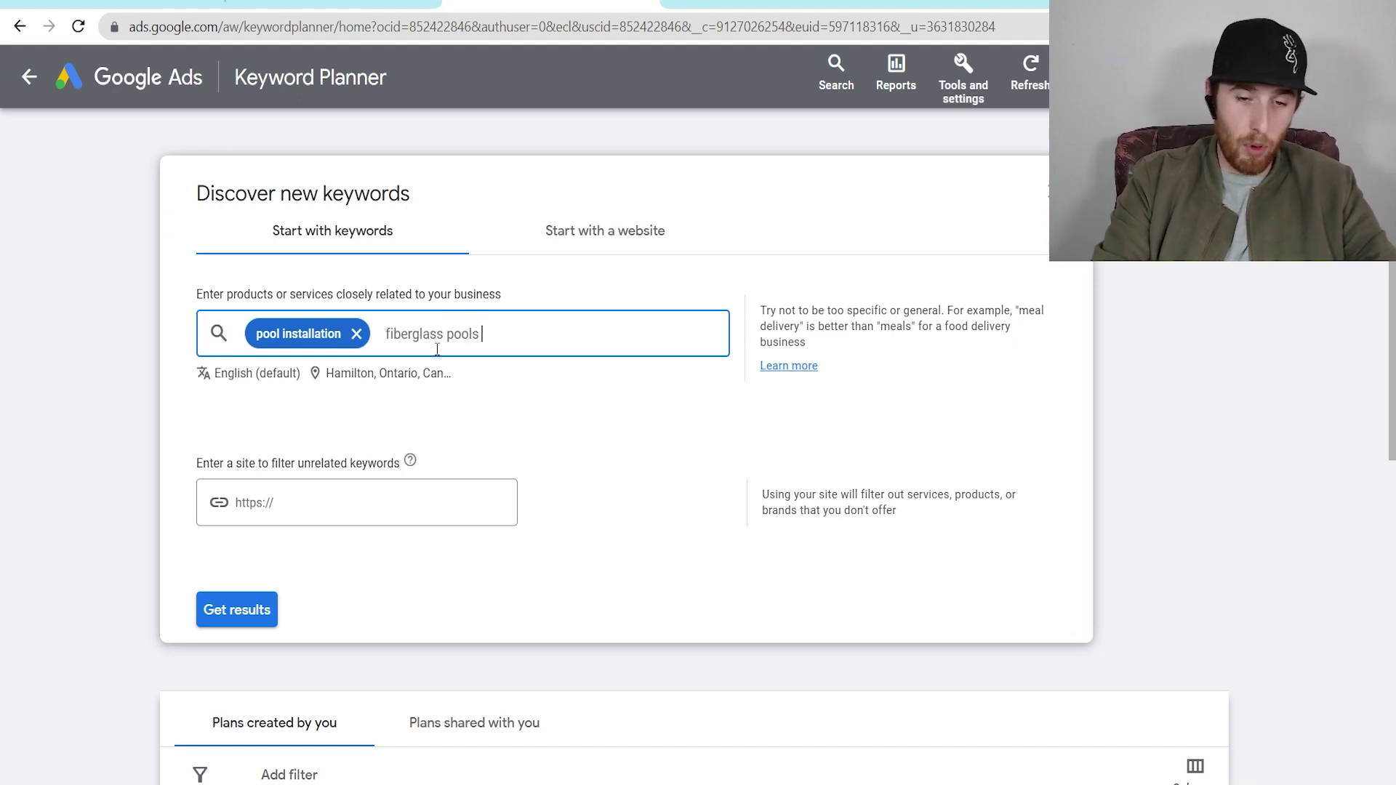
pyautogui.write('installation')
pyautogui.press('Return')
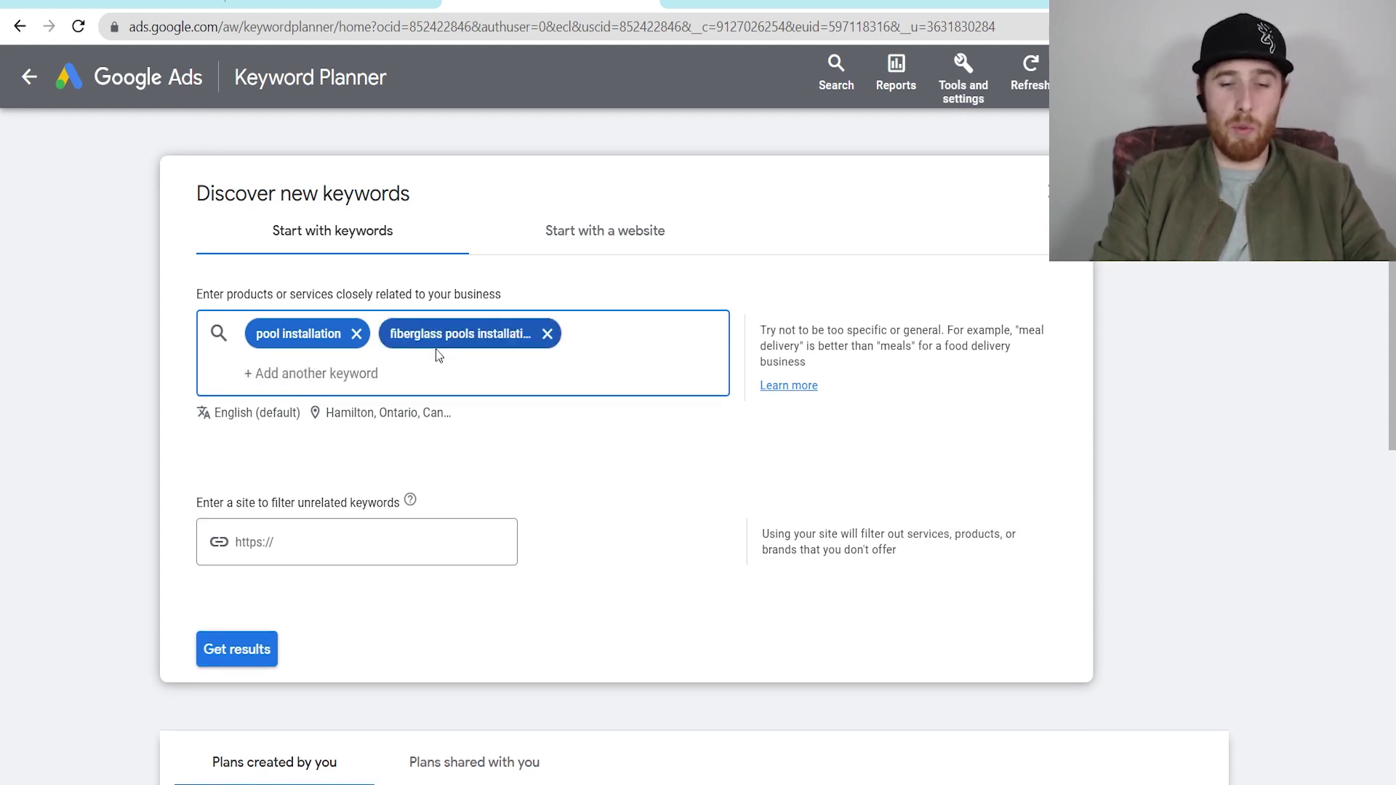
pyautogui.write('inground')
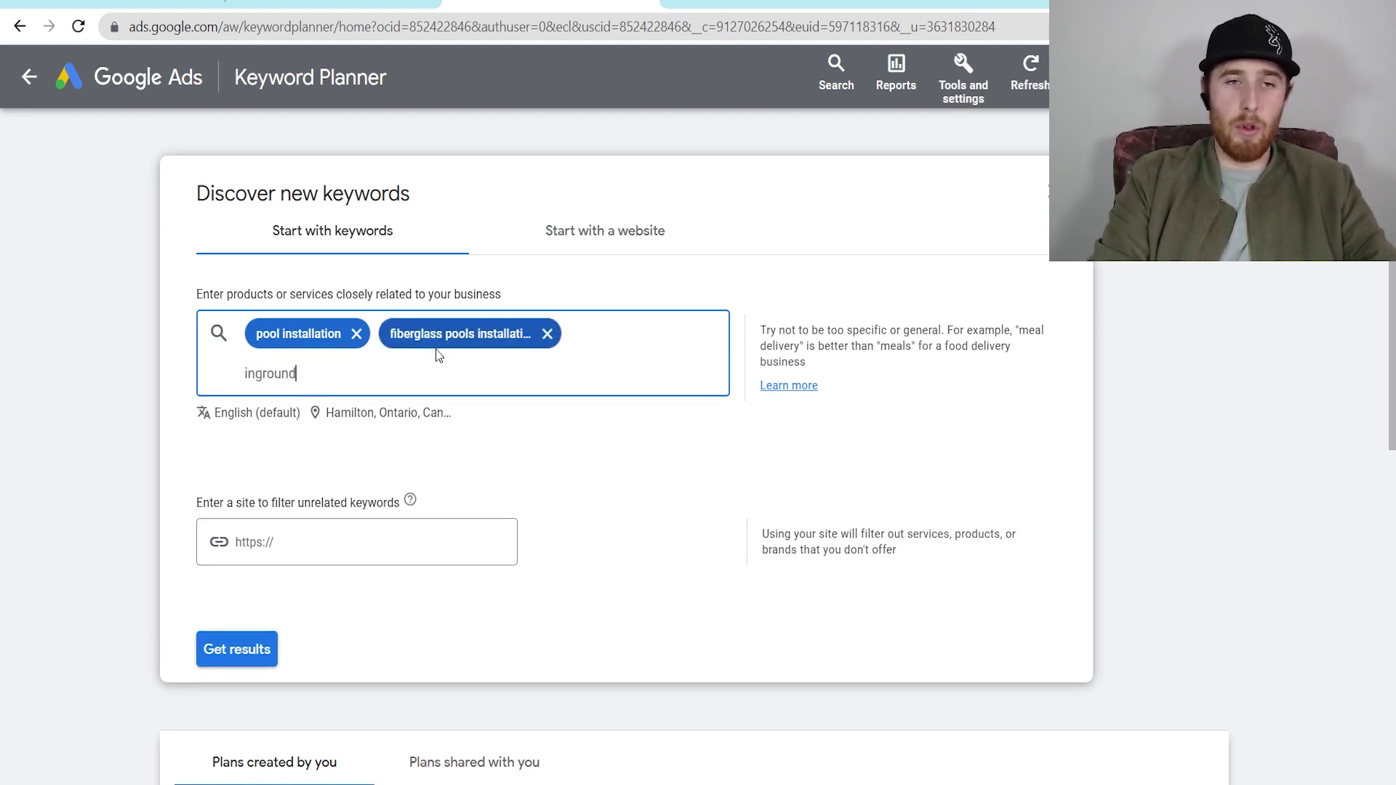
pyautogui.write(' pool installation')
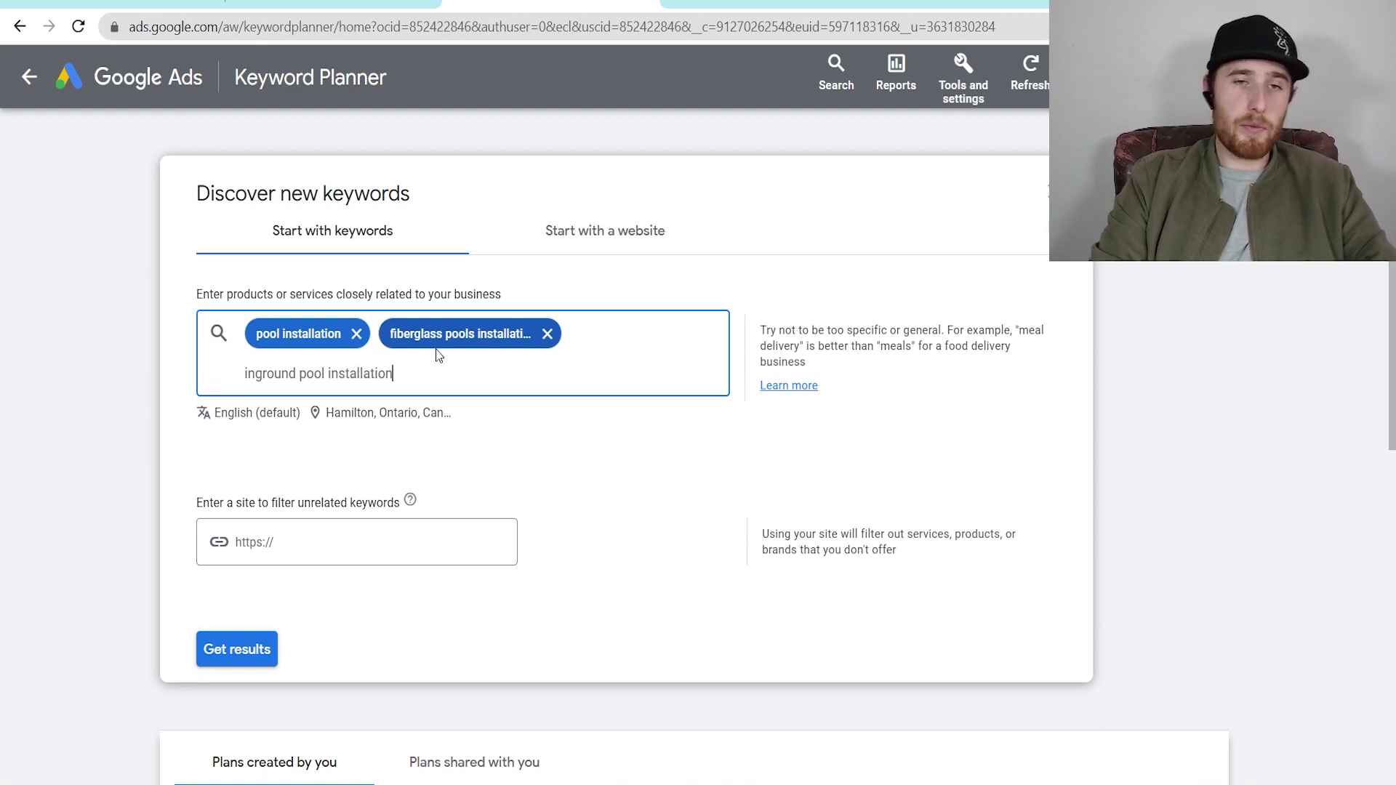
pyautogui.press('Return')
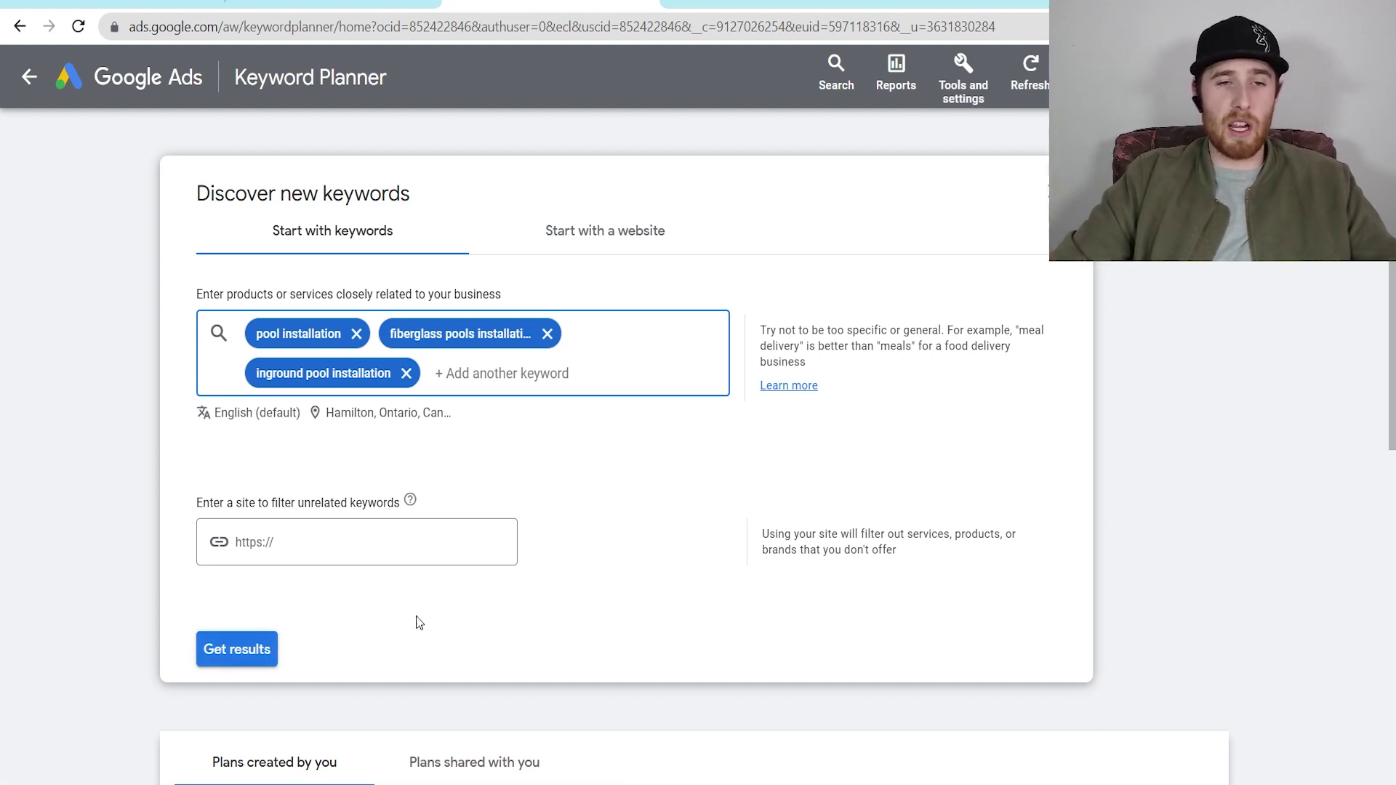
pyautogui.click(234, 653)
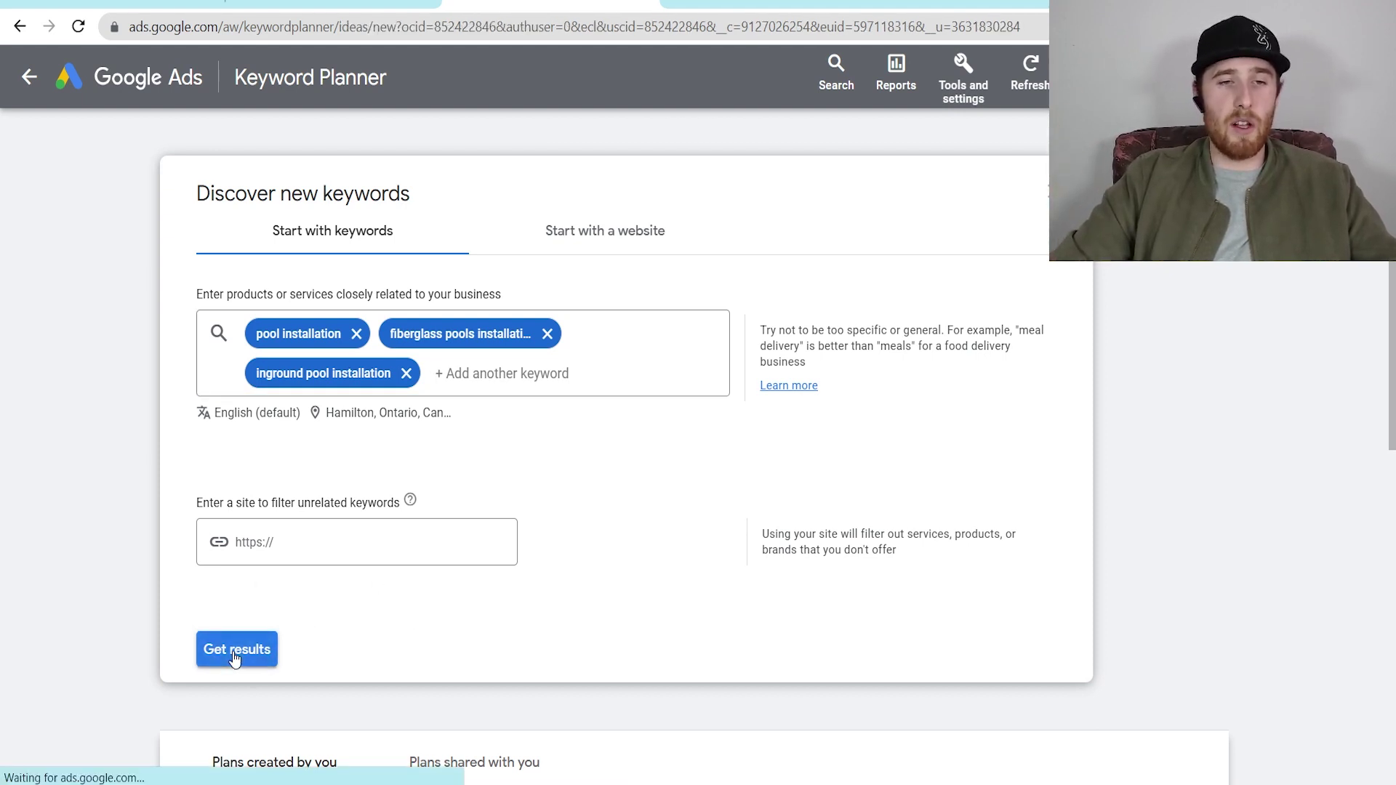
# Step: Examine the provided keywords and keyword ideas for monthly searches, competition and top of page bid ranges
pyautogui.scroll(-2, 589, 479)
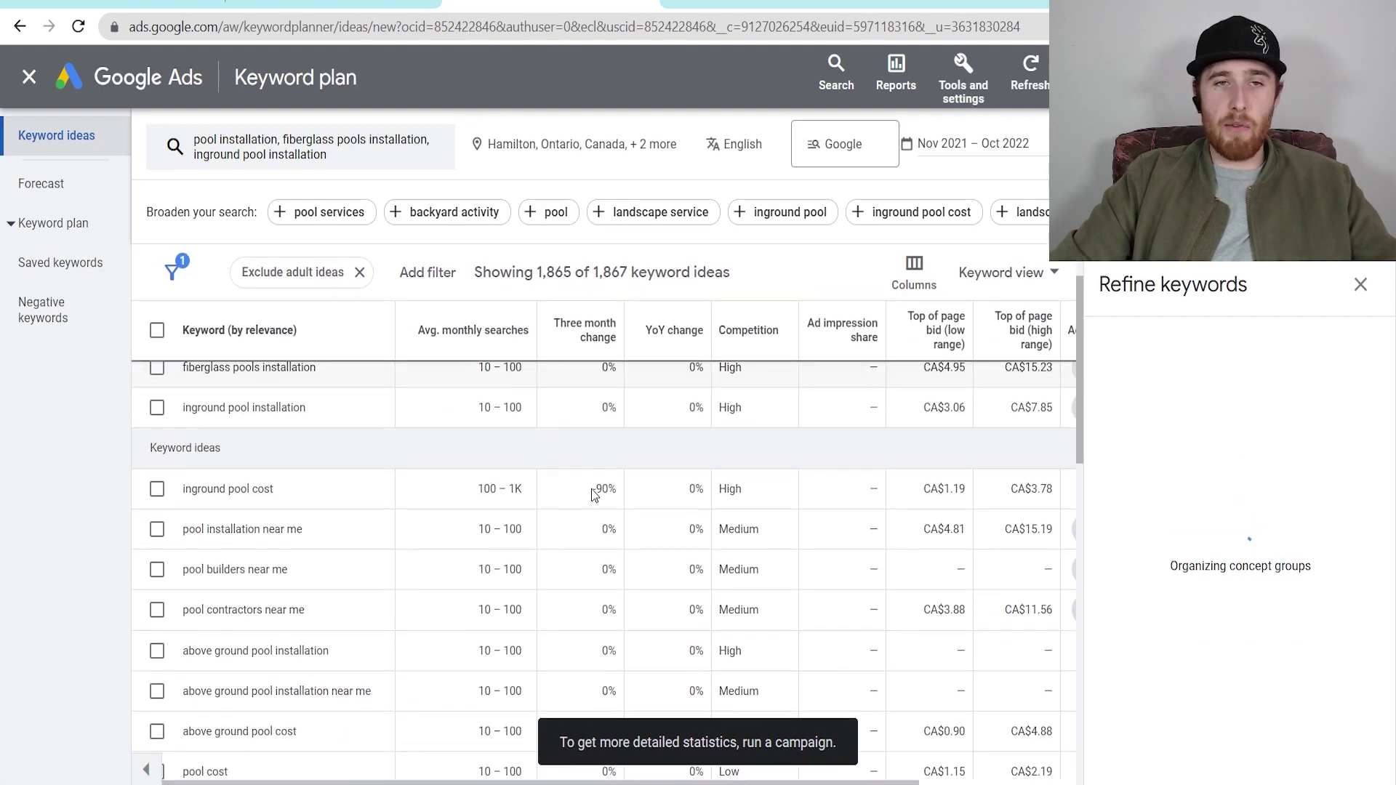
pyautogui.scroll(2, 589, 479)
pyautogui.scroll(-1, 513, 456)
pyautogui.scroll(1, 515, 457)
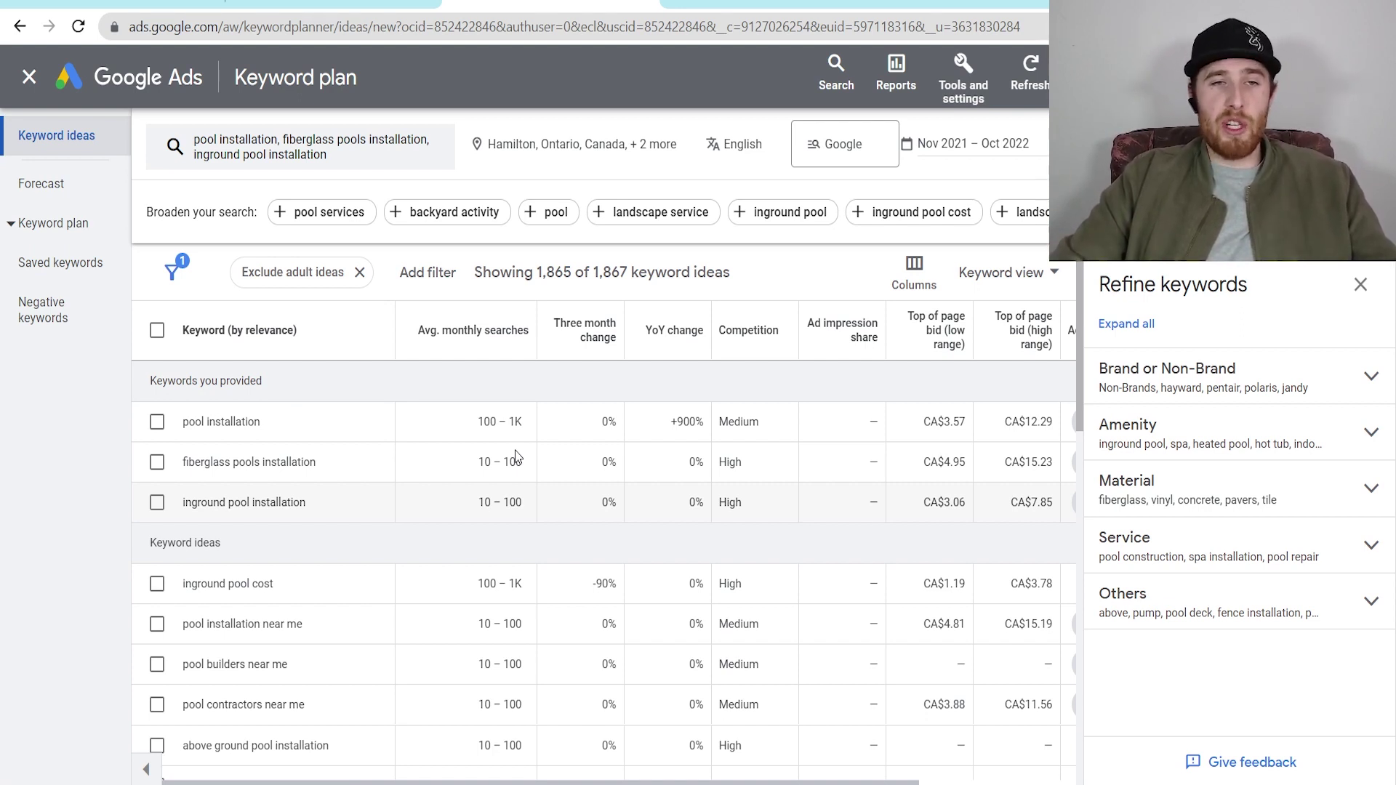
pyautogui.scroll(-1, 508, 494)
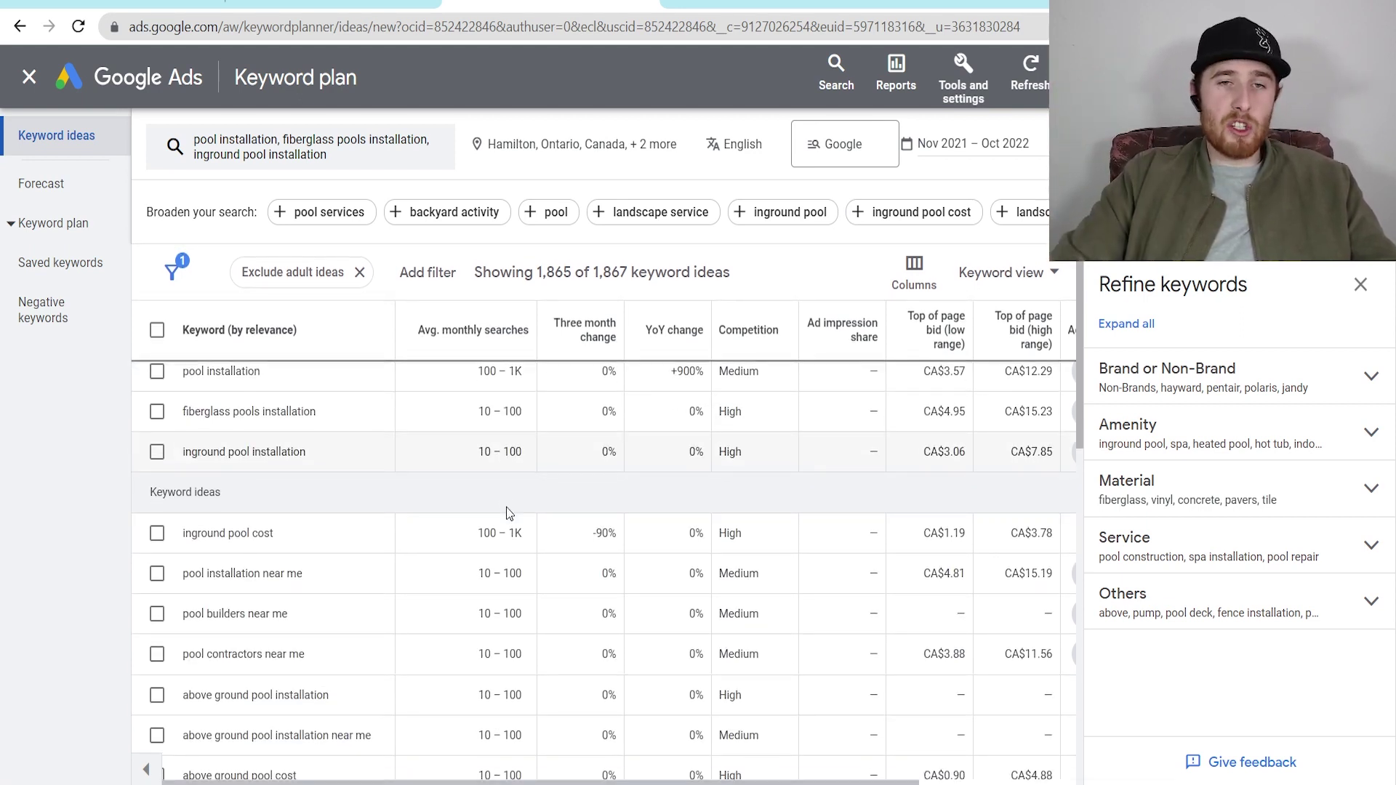
pyautogui.scroll(1, 506, 507)
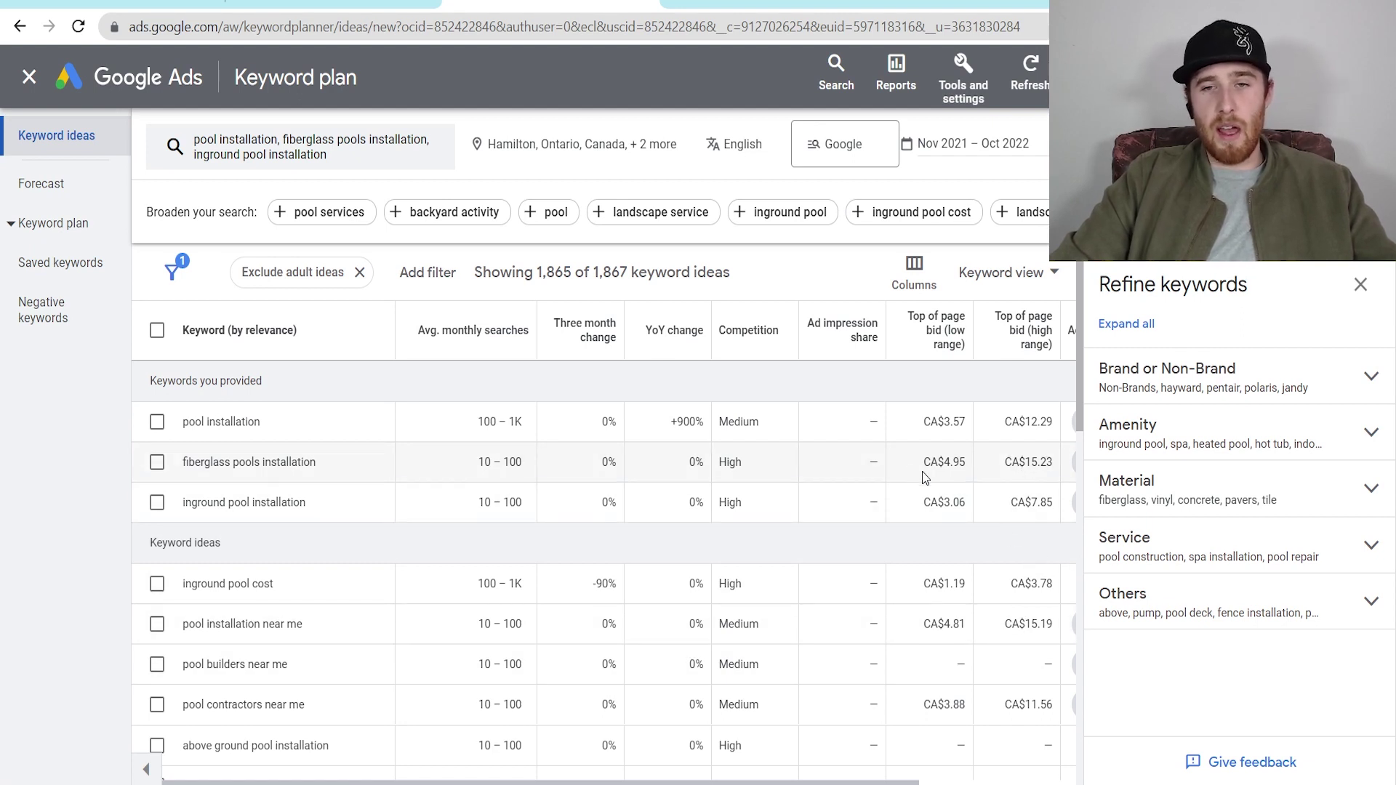
pyautogui.click(975, 469)
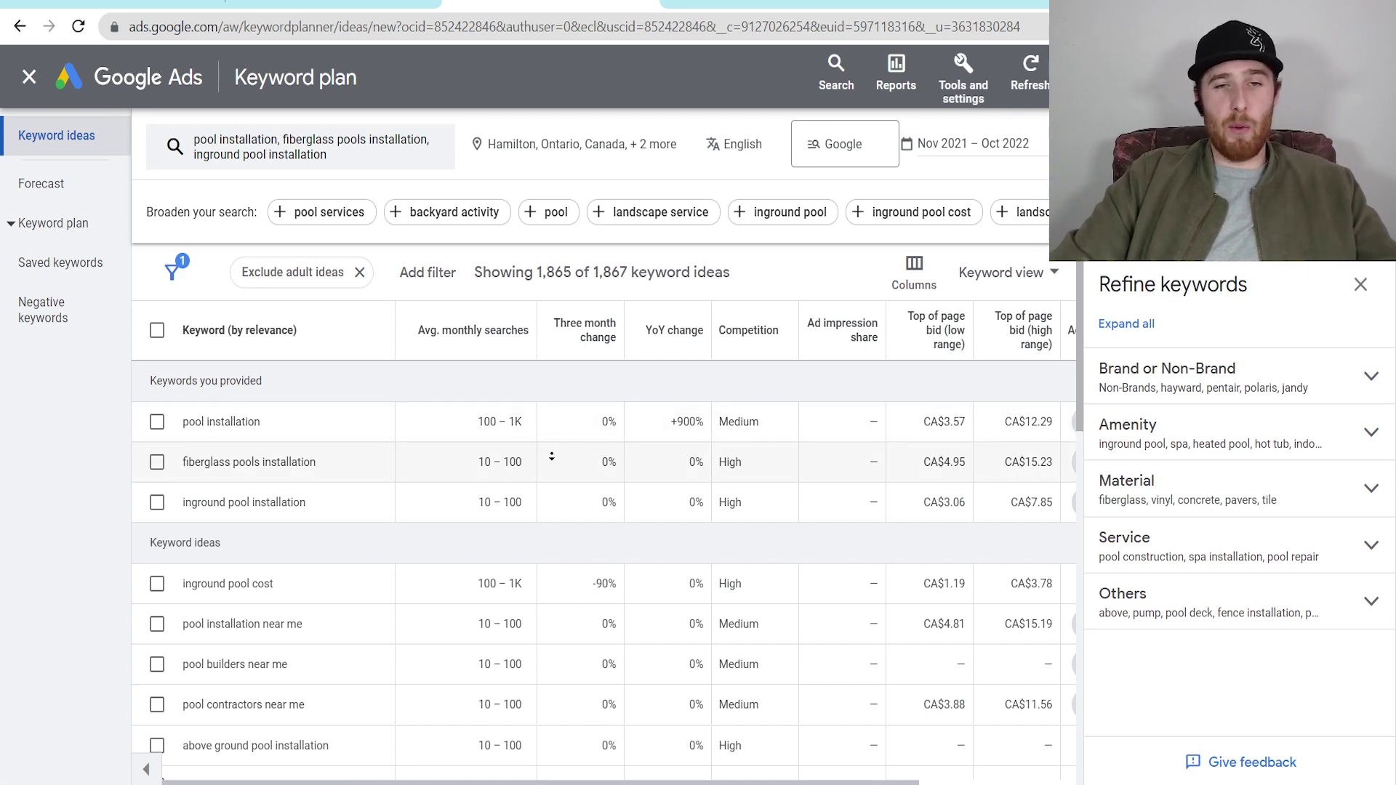
pyautogui.scroll(-1, 552, 436)
pyautogui.scroll(-2, 557, 474)
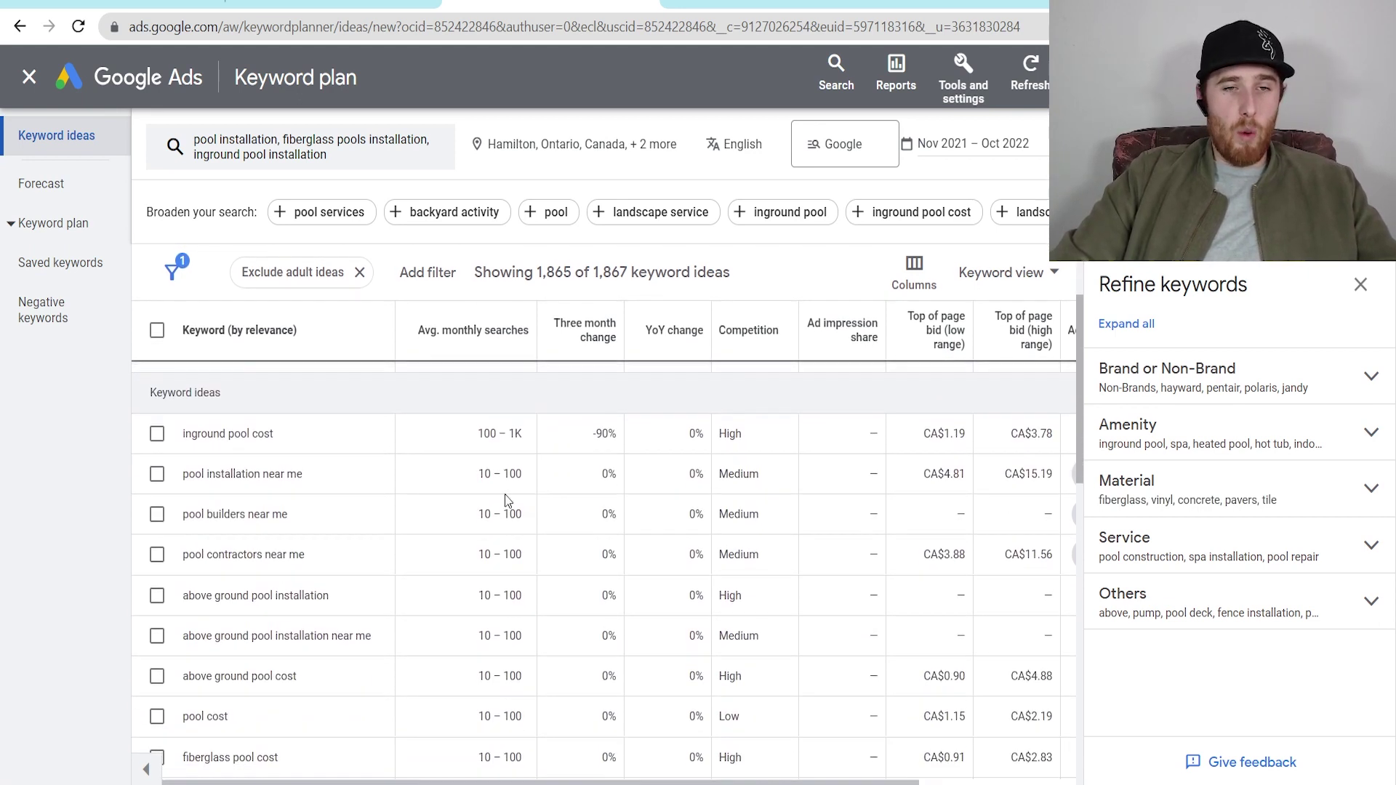
pyautogui.scroll(3, 460, 483)
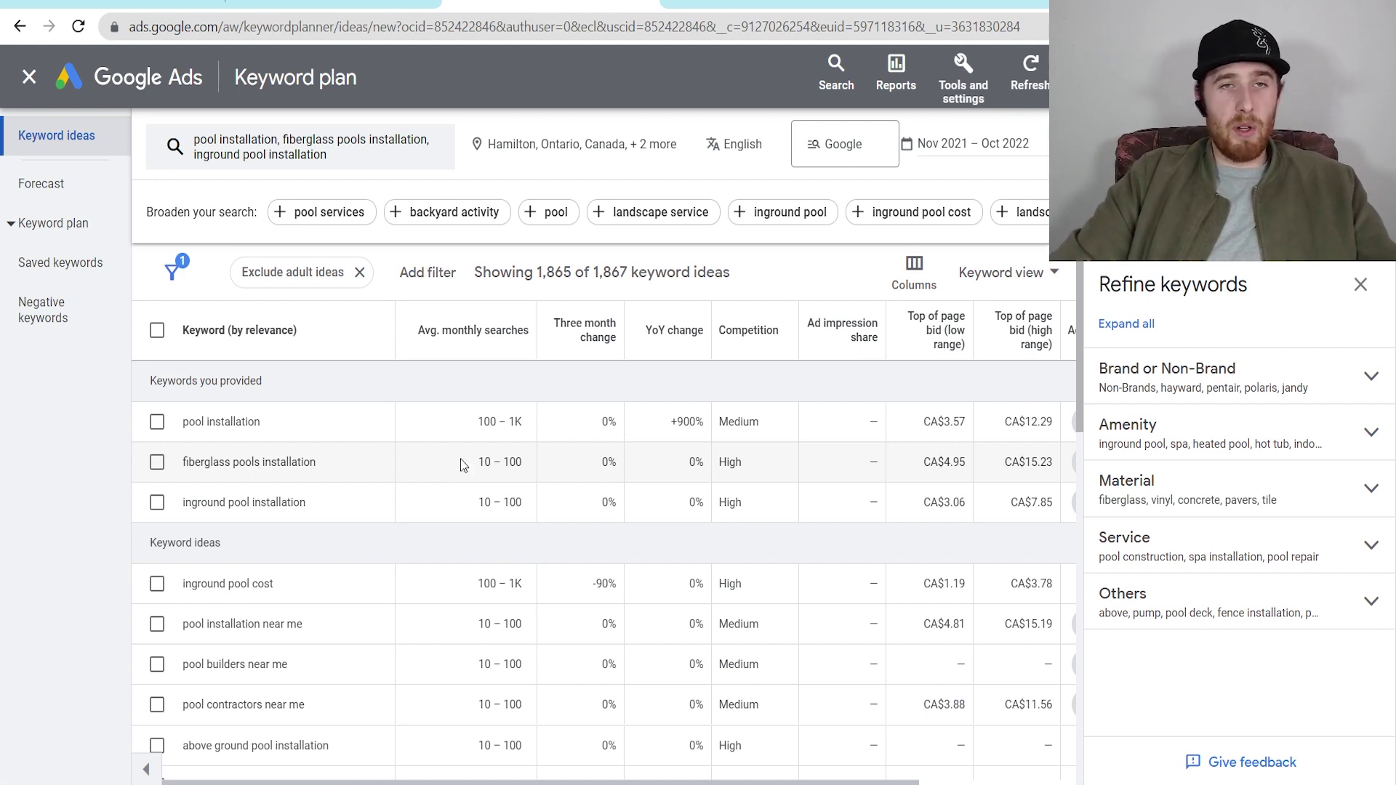
# Step: Copy the keyword idea "inground pool cost" into cell E3 under Inground pools in the Google Sheets spreadsheet and return to Keyword Planner
pyautogui.hotkey('ctrl', 'shift', 'Tab')
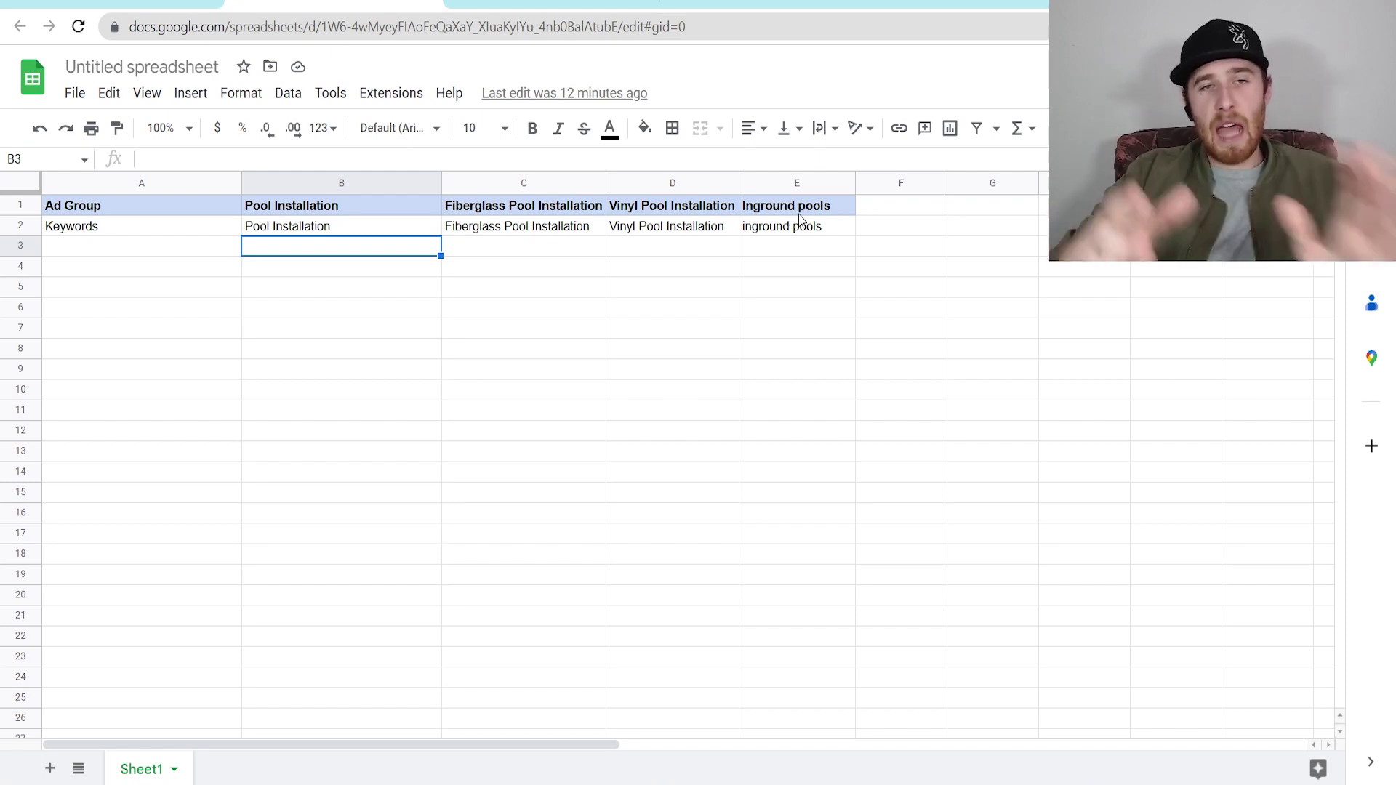
pyautogui.click(306, 230)
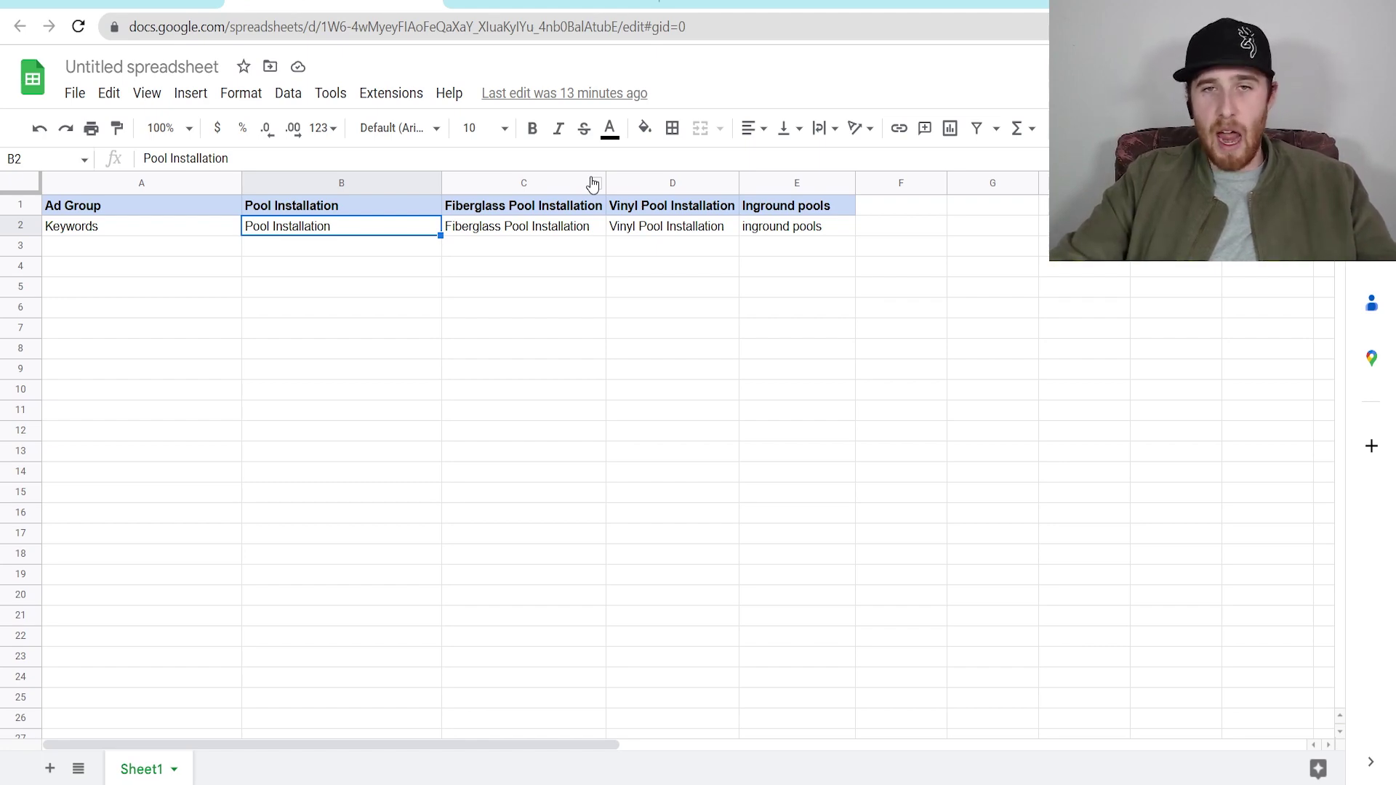
pyautogui.click(595, 4)
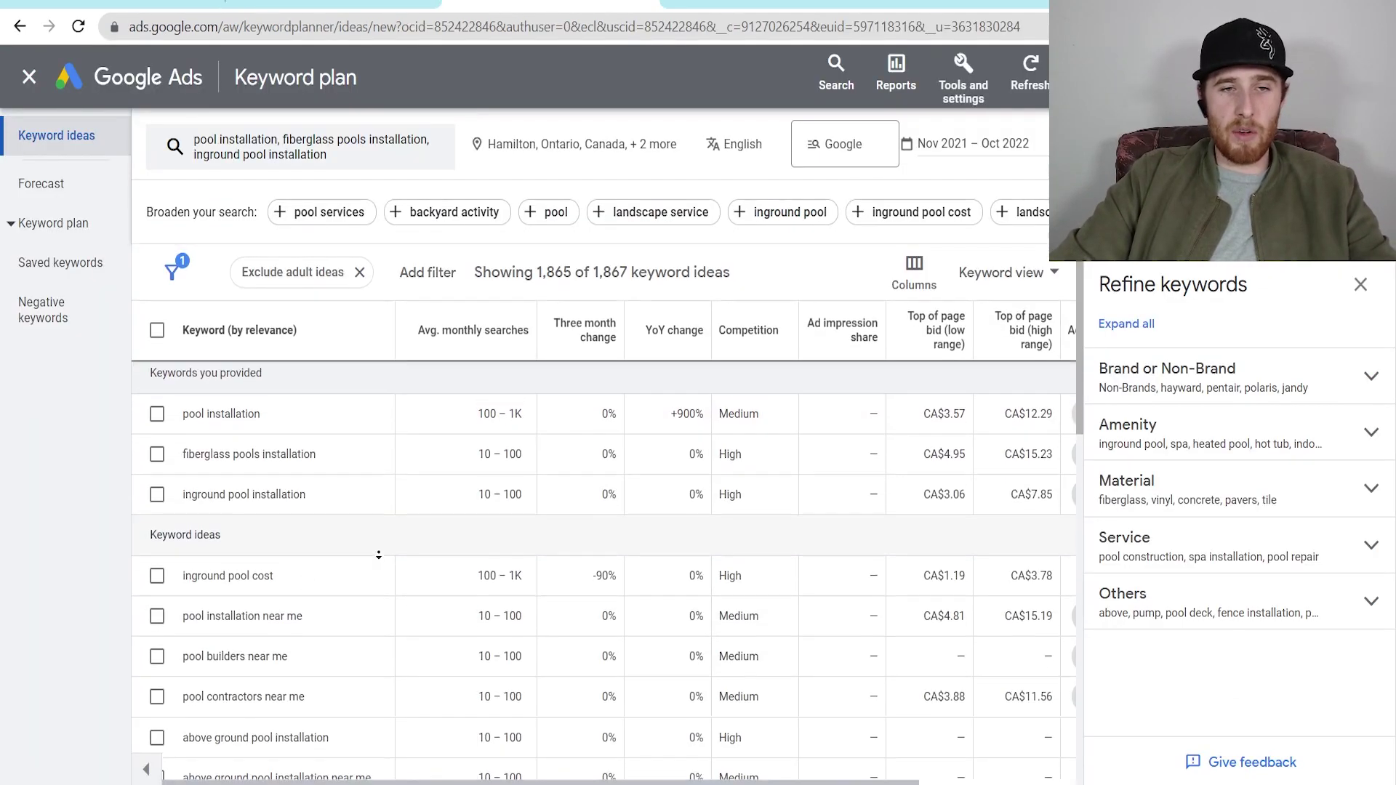
pyautogui.scroll(-1, 372, 509)
pyautogui.tripleClick(277, 541)
pyautogui.hotkey('ctrl', 'c')
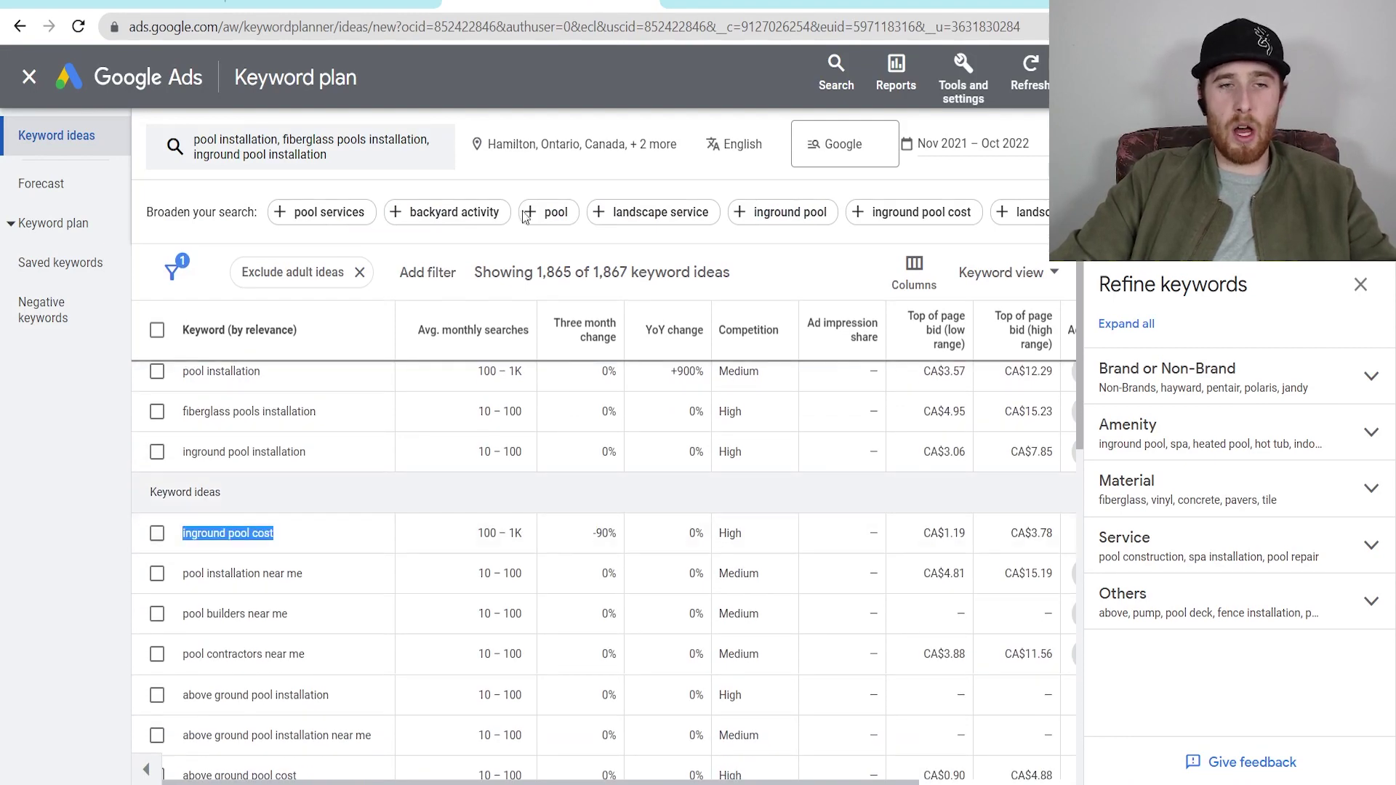
pyautogui.click(333, 4)
pyautogui.click(799, 251)
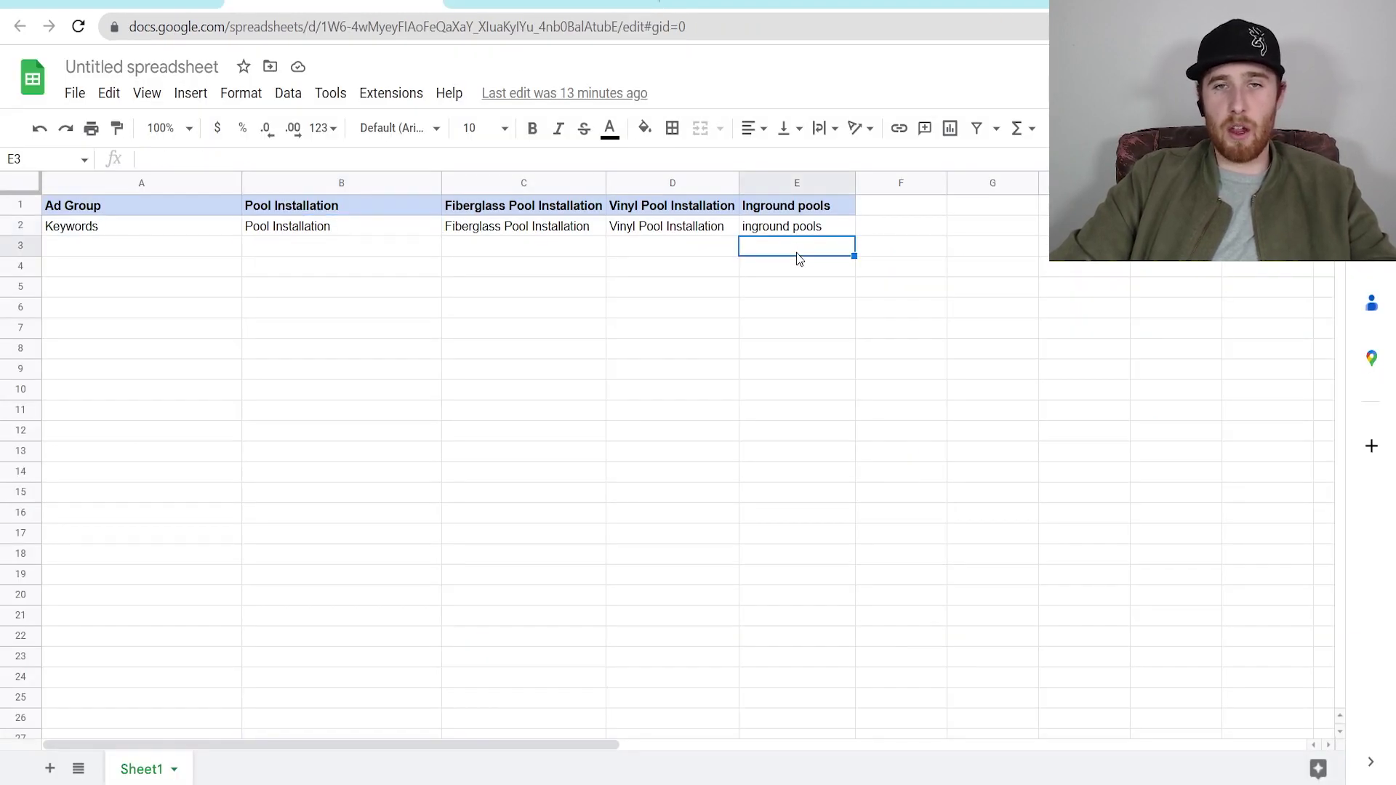
pyautogui.hotkey('ctrl', 'v')
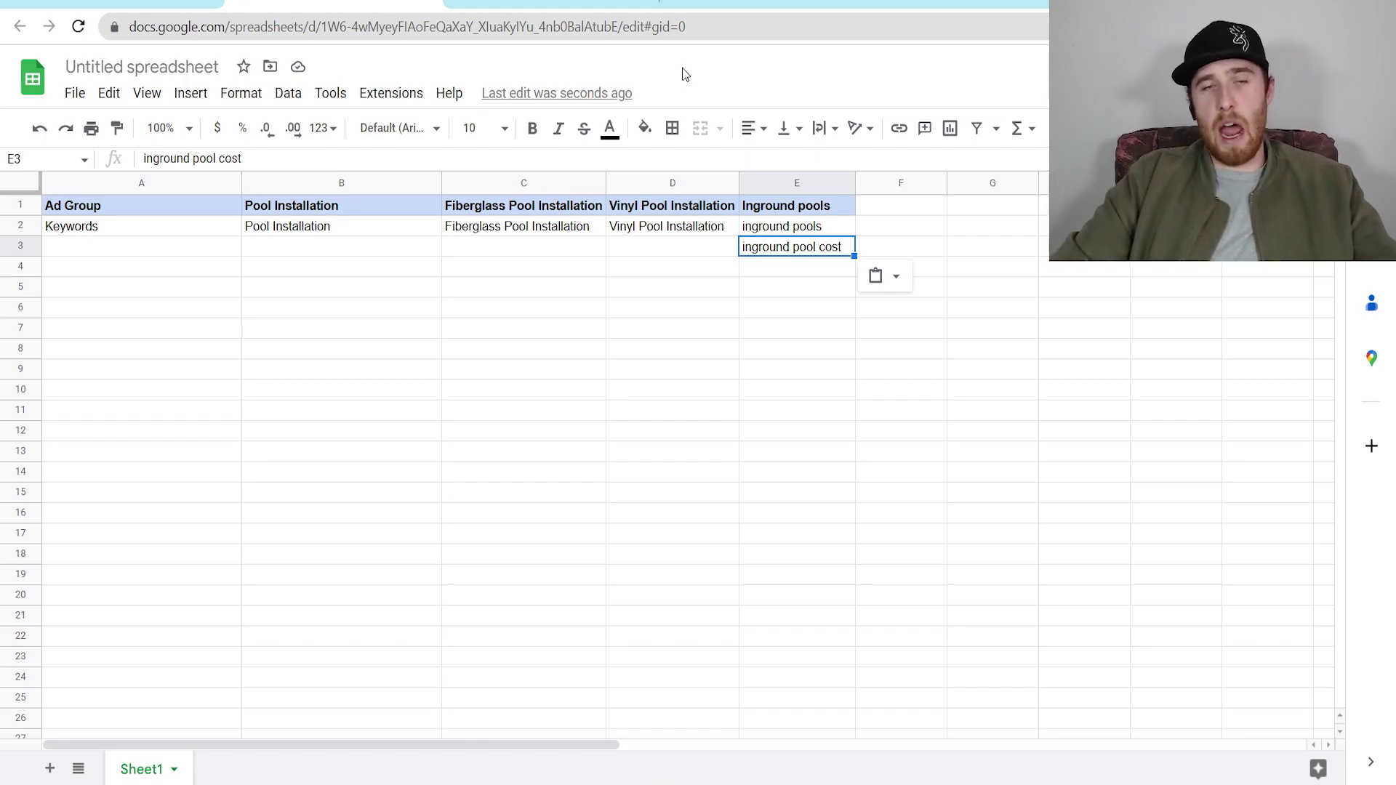
pyautogui.hotkey('ctrl', 'Tab')
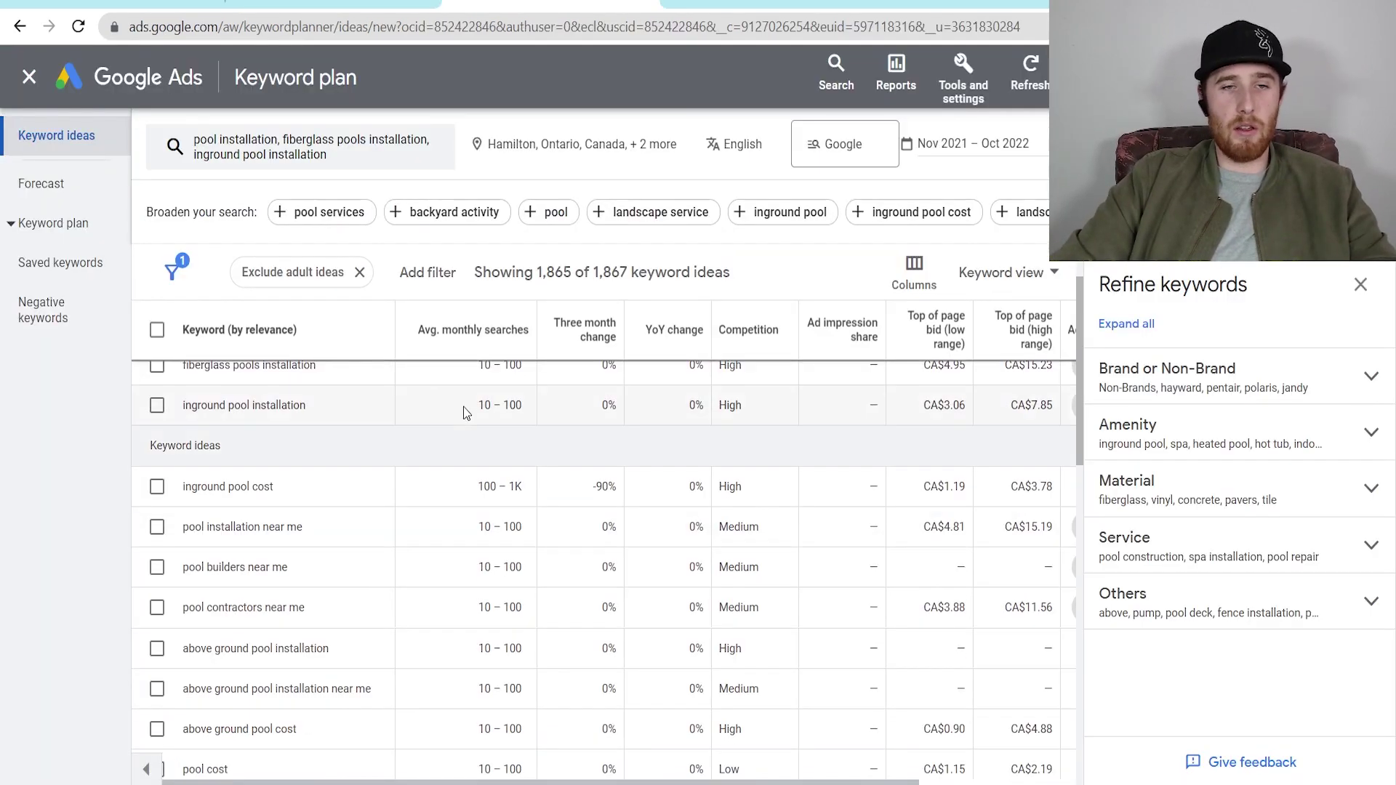
# Step: Copy the keyword idea "pool installation near me" into cell B3 under Pool Installation in the Google Sheets spreadsheet
pyautogui.tripleClick(249, 523)
pyautogui.hotkey('ctrl', 'c')
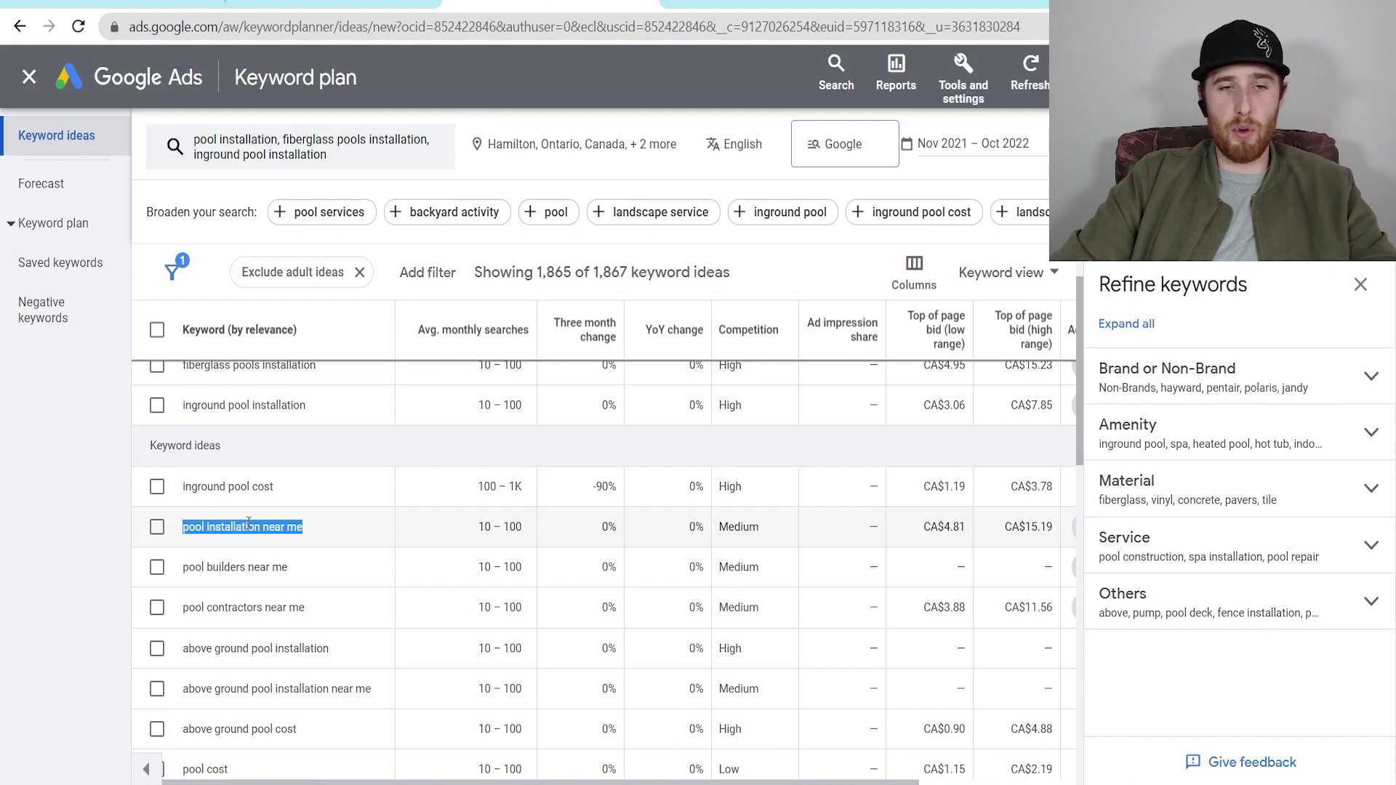
pyautogui.hotkey('ctrl', 'shift', 'Tab')
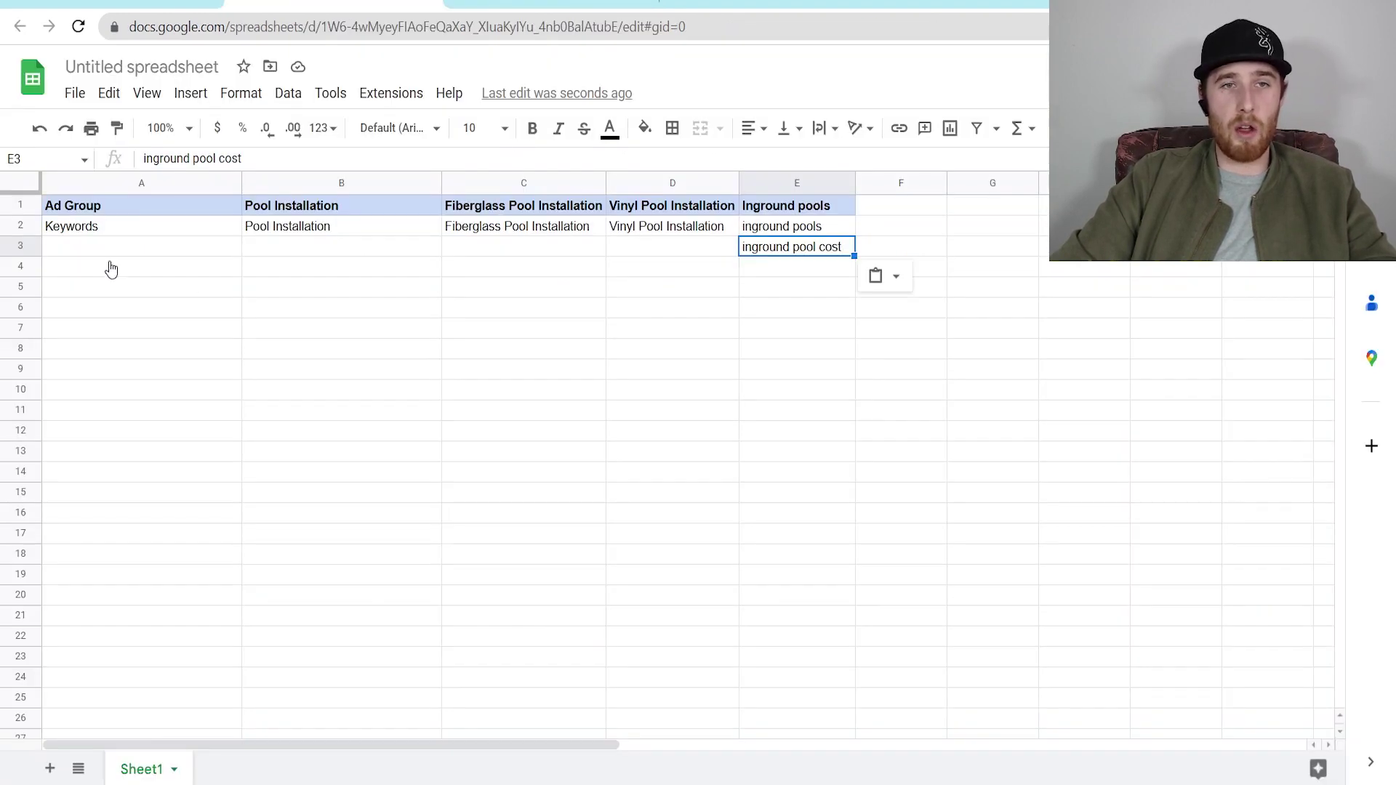
pyautogui.click(319, 247)
pyautogui.hotkey('ctrl', 'v')
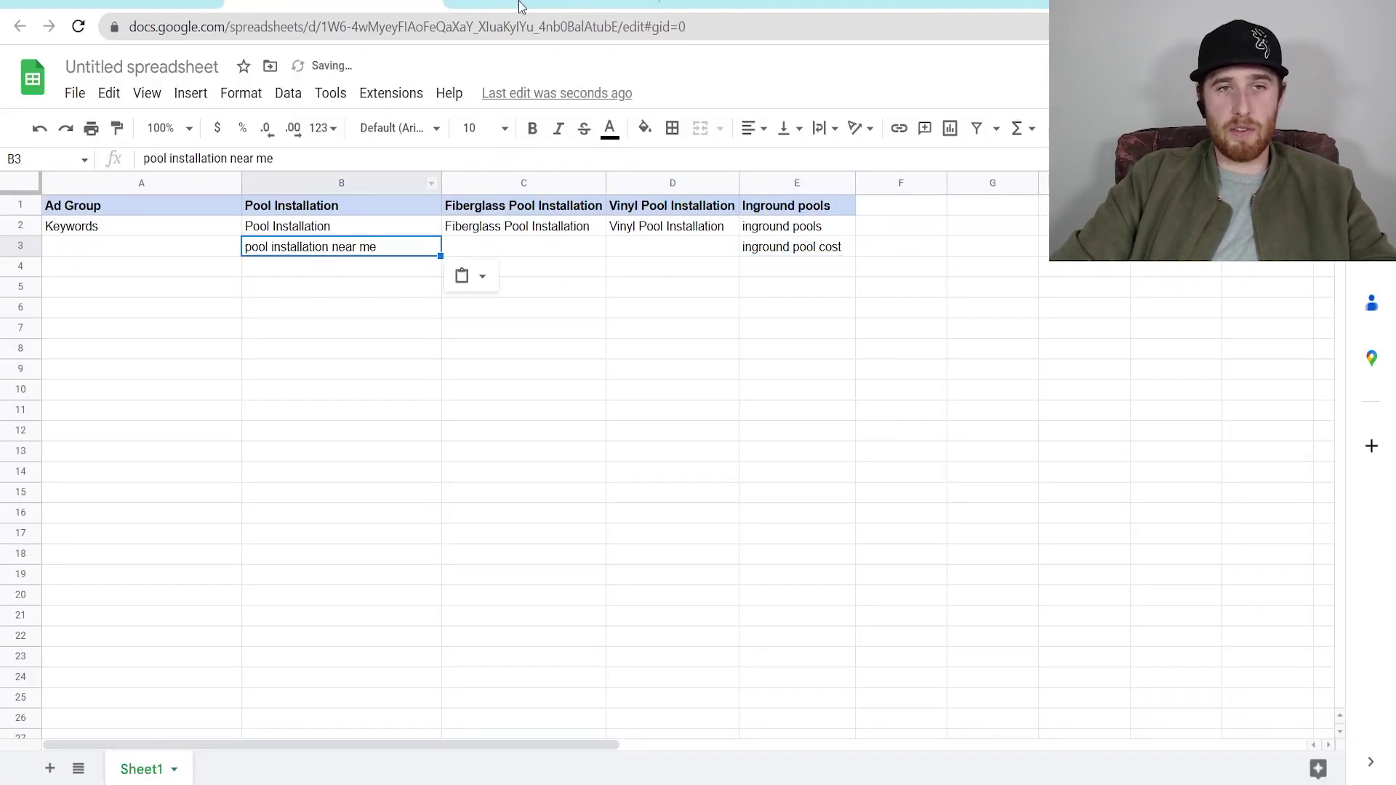
# Step: Copy the Keyword Planner idea "pool builders near me" into cell F2 of the Google Sheets spreadsheet
pyautogui.hotkey('ctrl', 'Tab')
pyautogui.doubleClick(211, 567)
pyautogui.tripleClick(211, 570)
pyautogui.hotkey('ctrl', 'c')
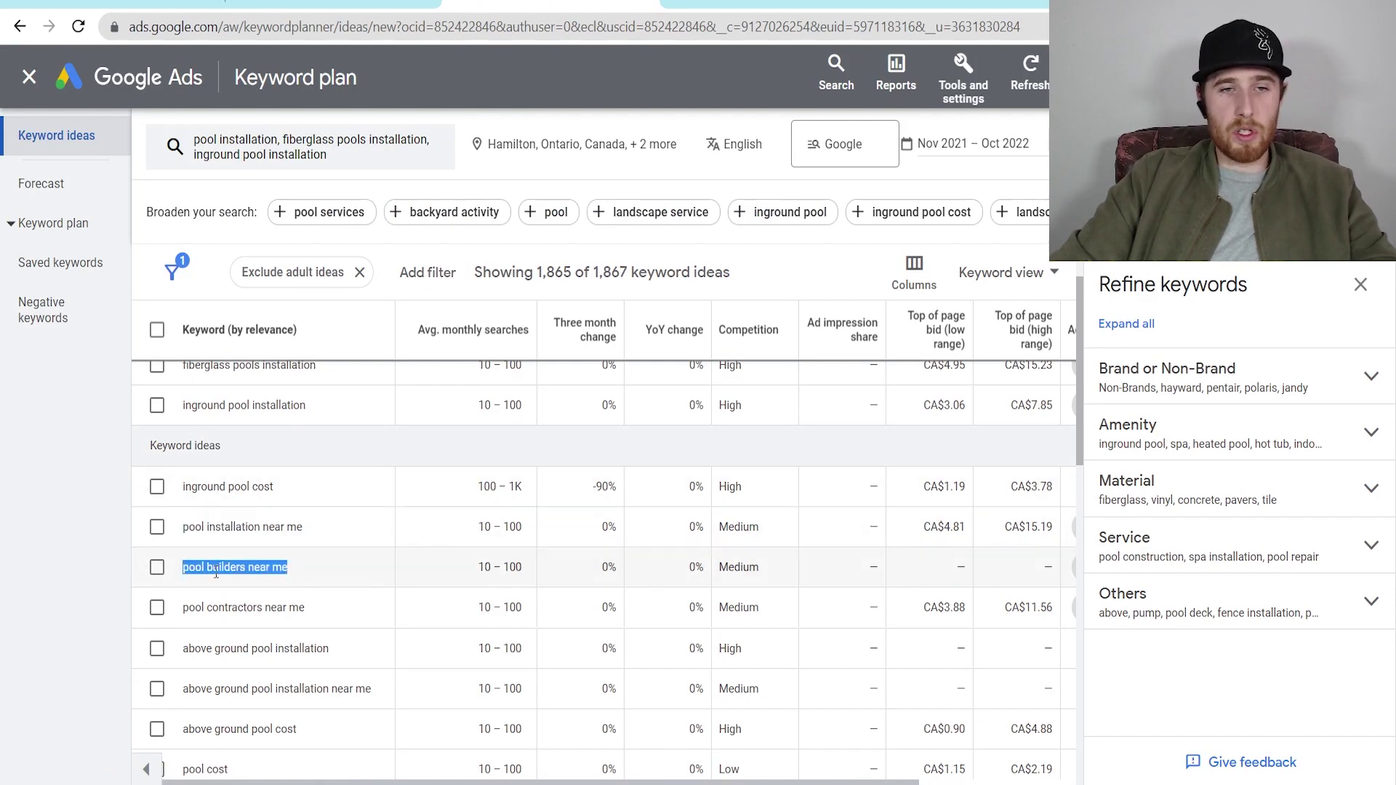
pyautogui.hotkey('ctrl', 'shift', 'Tab')
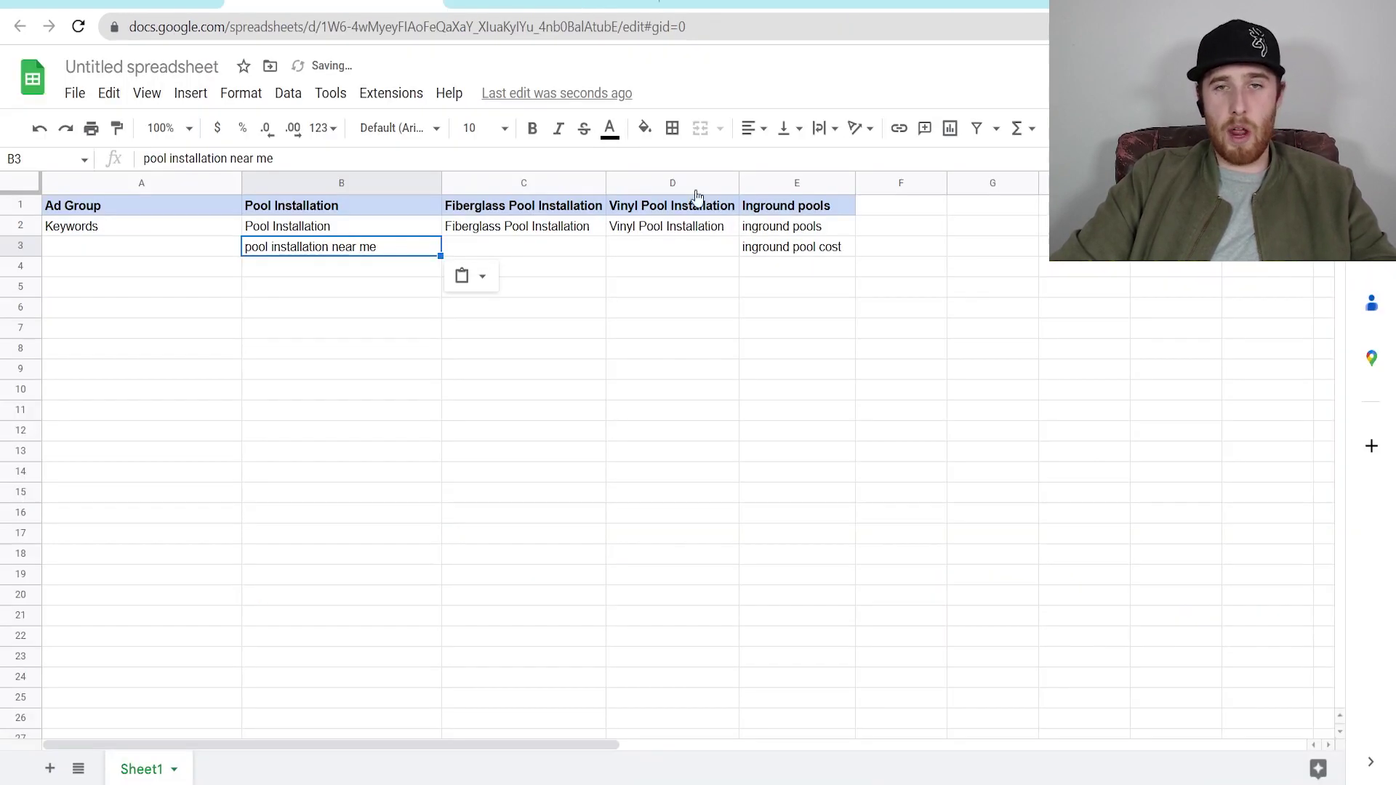
pyautogui.click(893, 234)
pyautogui.hotkey('ctrl', 'v')
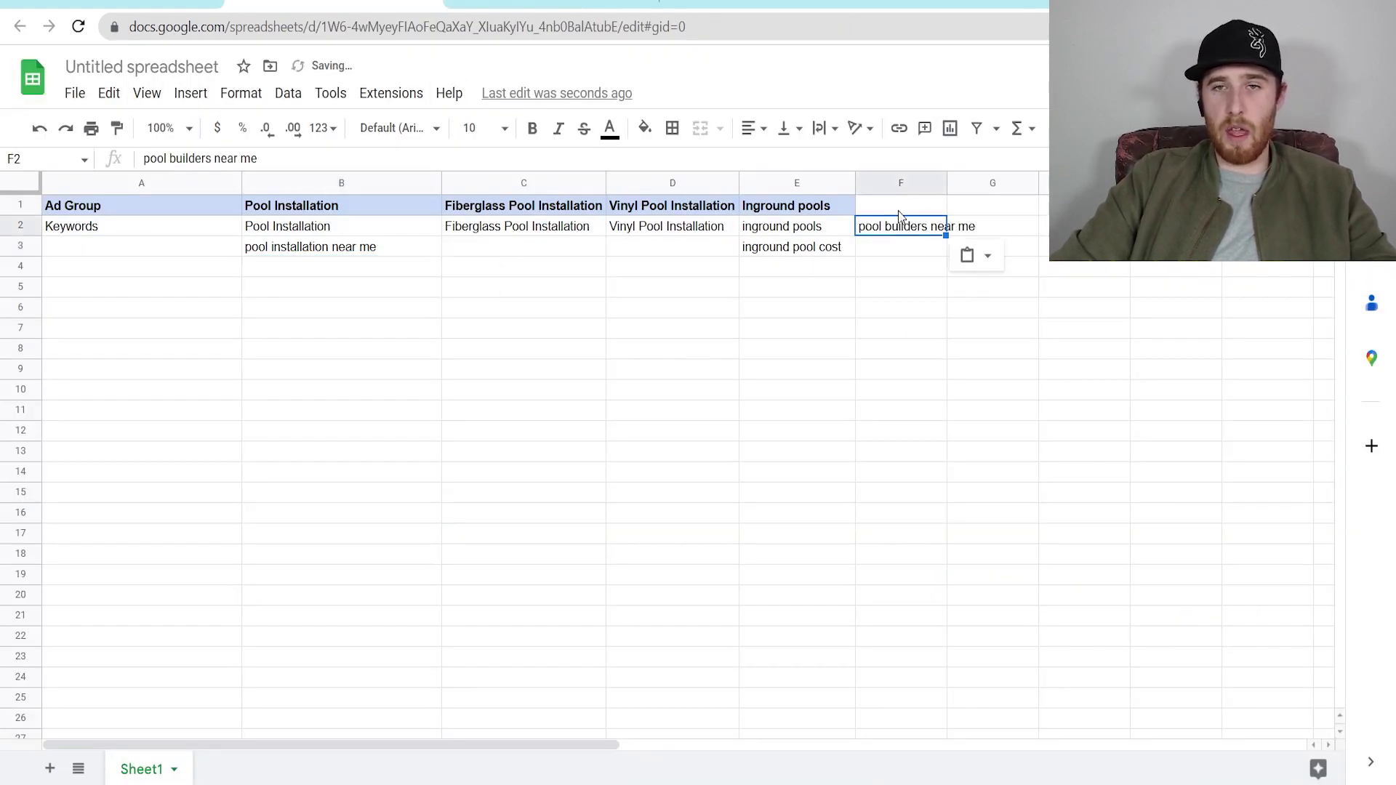
# Step: Enter the ad group heading "pool builders" in cell F1 and give it the light blue fill of the other headings
pyautogui.click(899, 210)
pyautogui.write('Pool ')
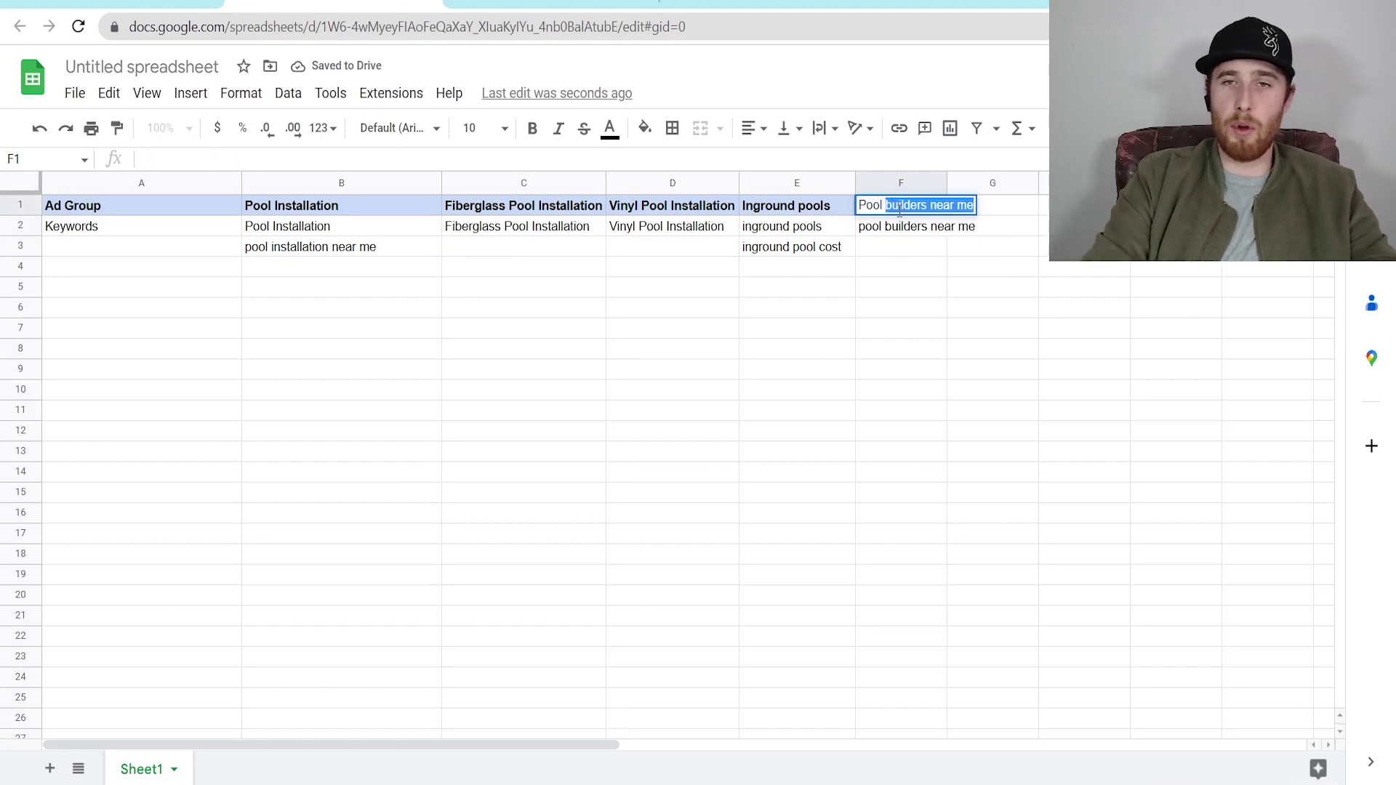
pyautogui.write('Builders')
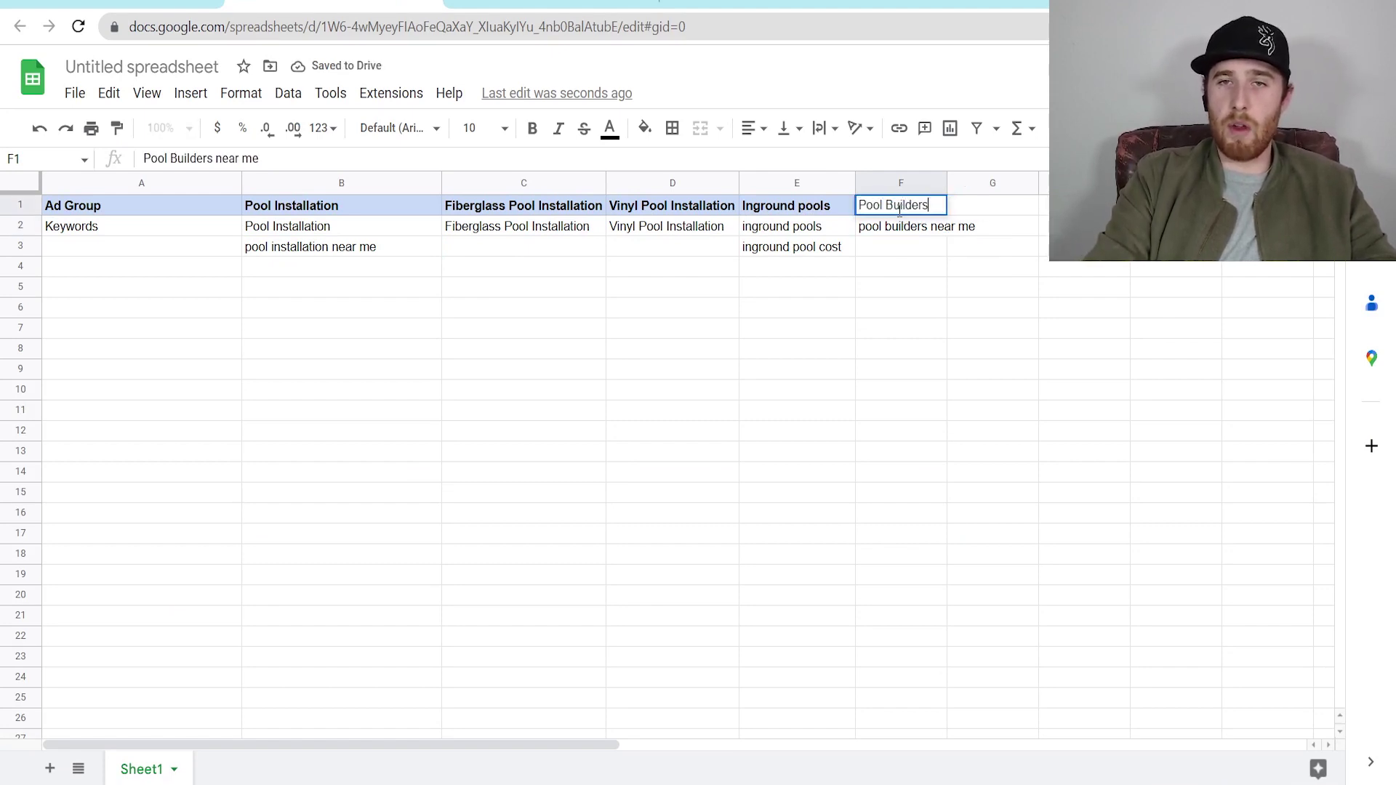
pyautogui.press('Delete')
pyautogui.press('Return')
pyautogui.moveTo(829, 210); pyautogui.dragTo(885, 218)
pyautogui.click(644, 128)
pyautogui.click(771, 239)
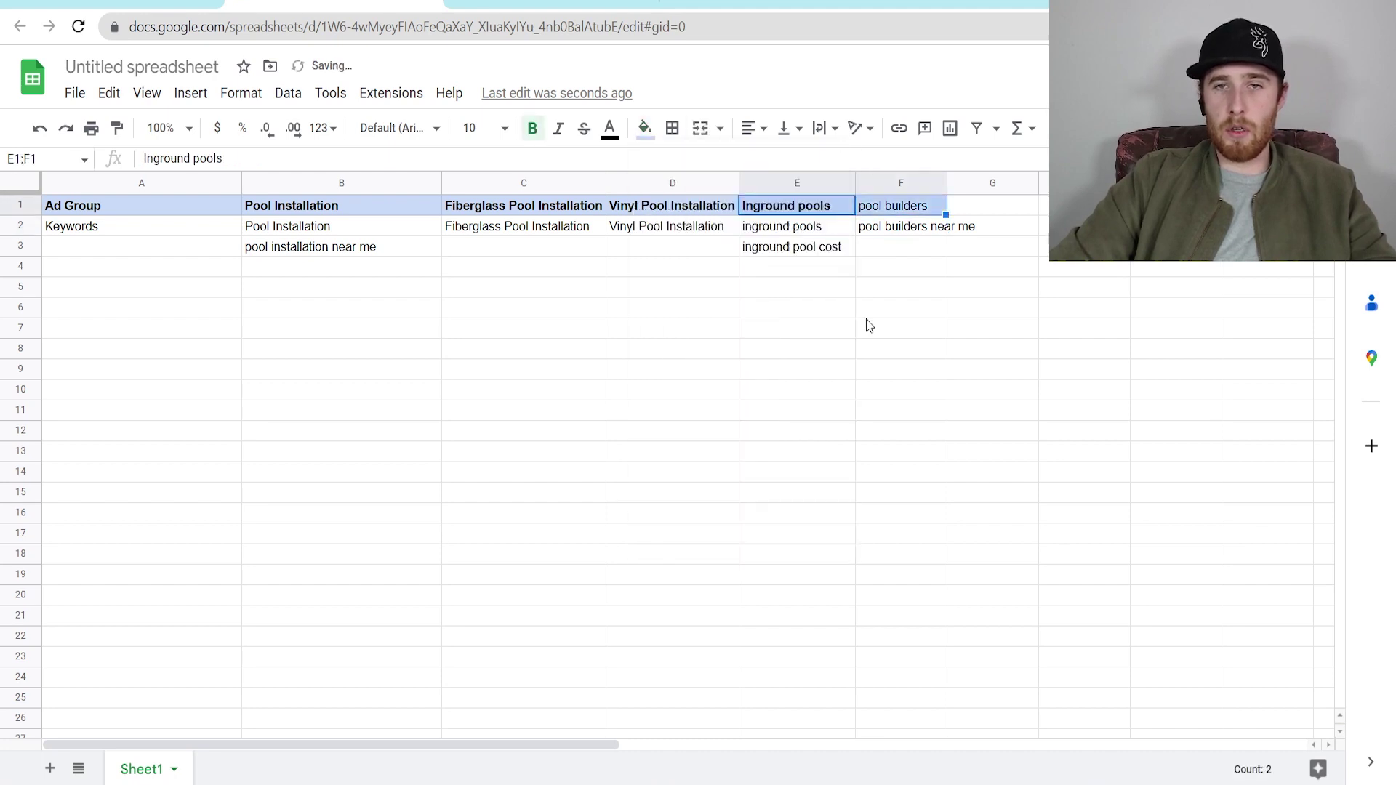
# Step: Add the keyword "pool builders" in cell F3 under the pool builders heading
pyautogui.click(900, 205)
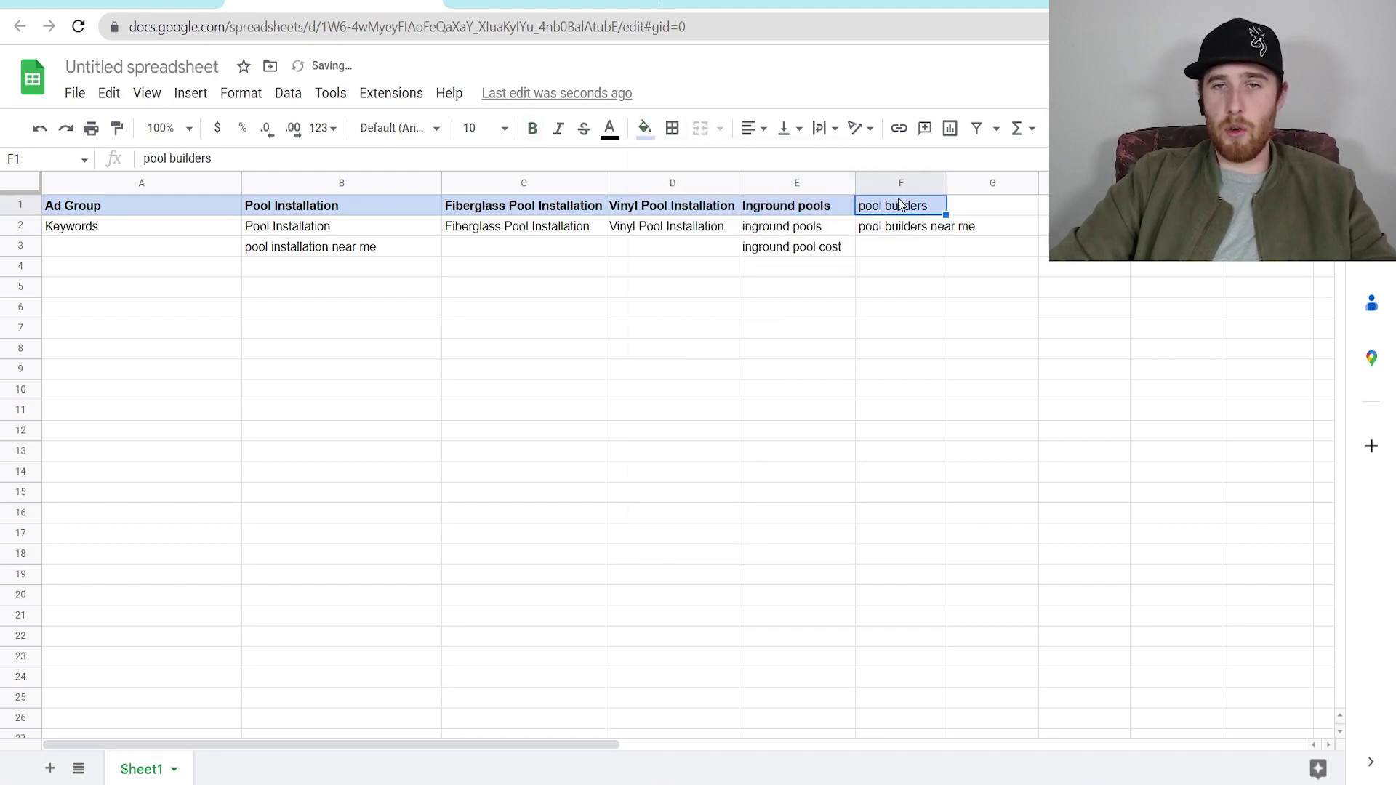
pyautogui.click(914, 251)
pyautogui.write('pool builders')
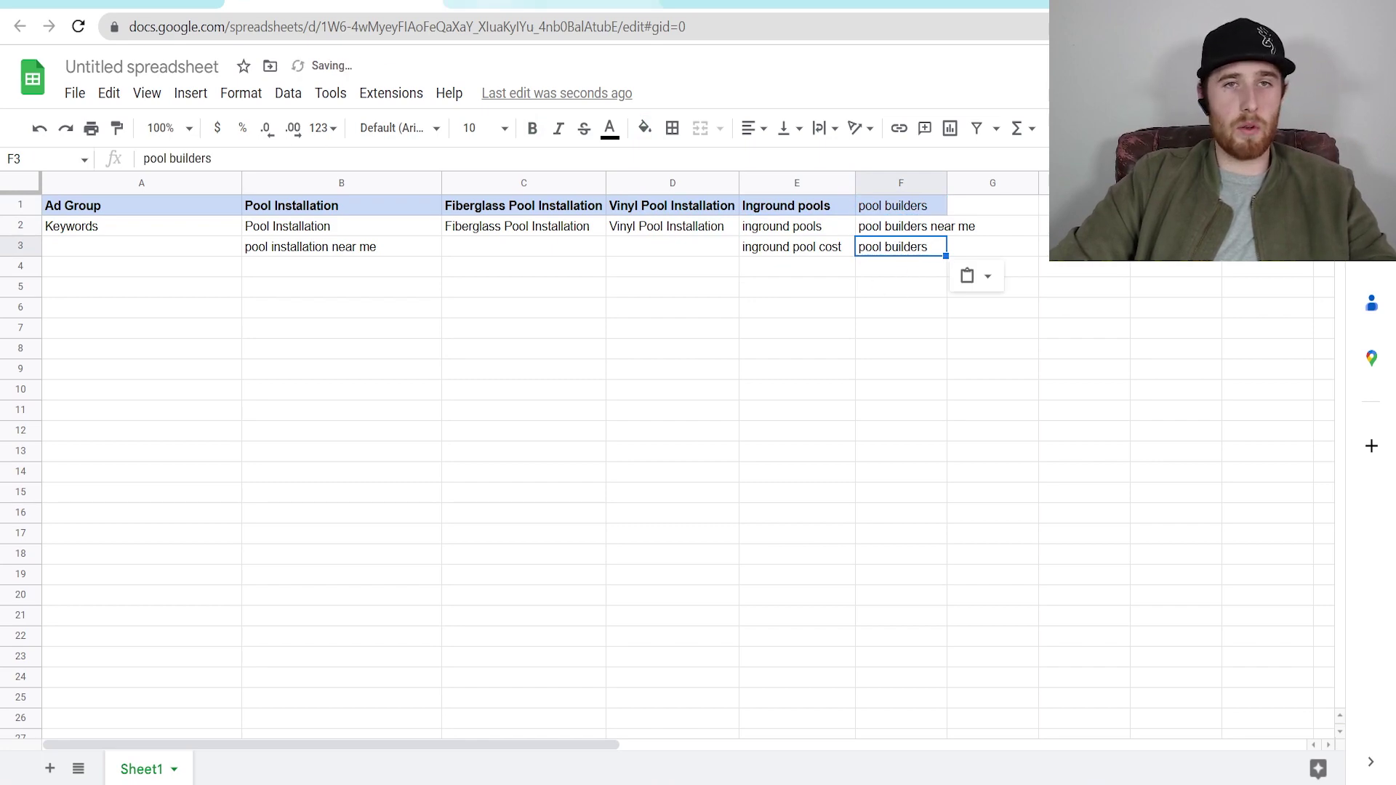
# Step: Return to Keyword Planner and highlight "pool contractors" in the keyword idea "pool contractors near me"
pyautogui.hotkey('ctrl', 'Tab')
pyautogui.scroll(-2, 226, 509)
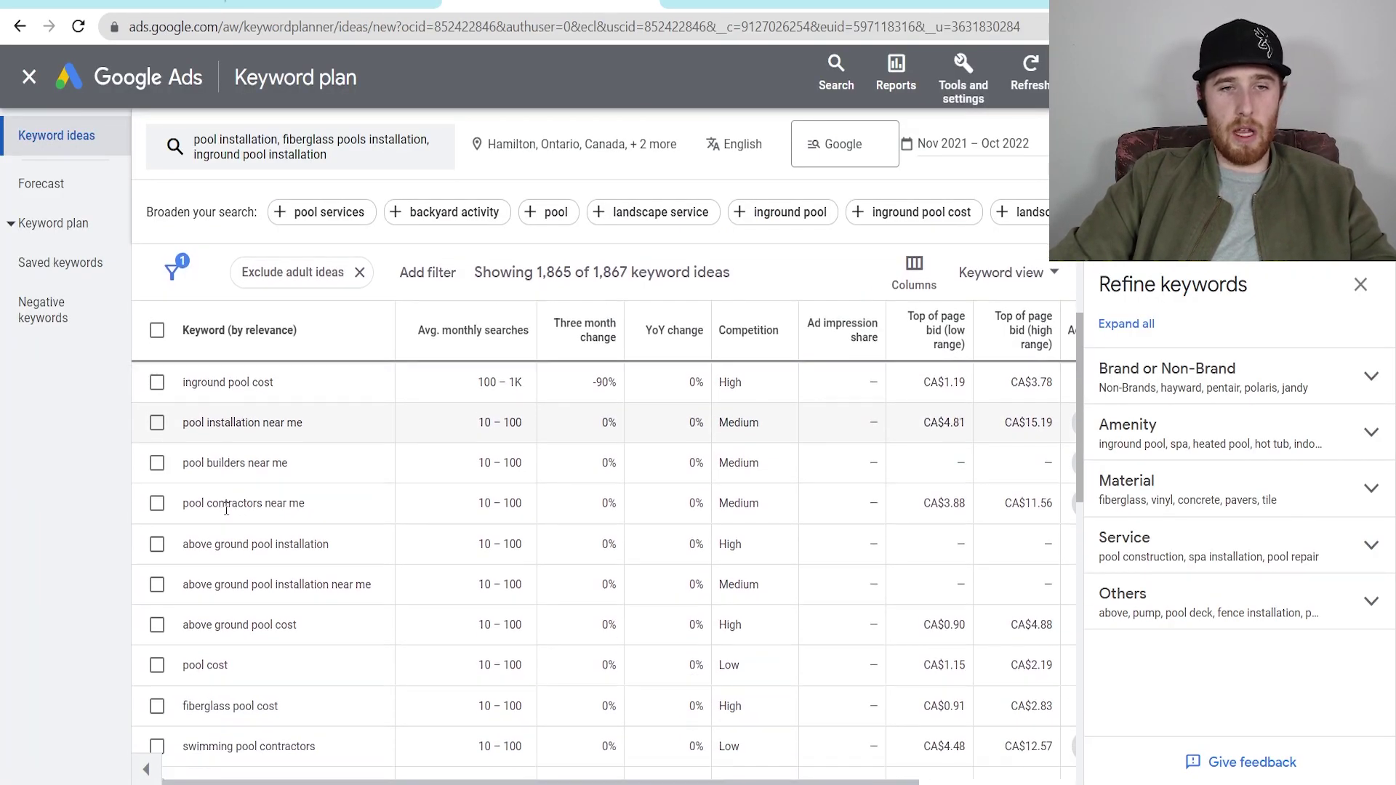
pyautogui.moveTo(262, 501); pyautogui.dragTo(188, 503)
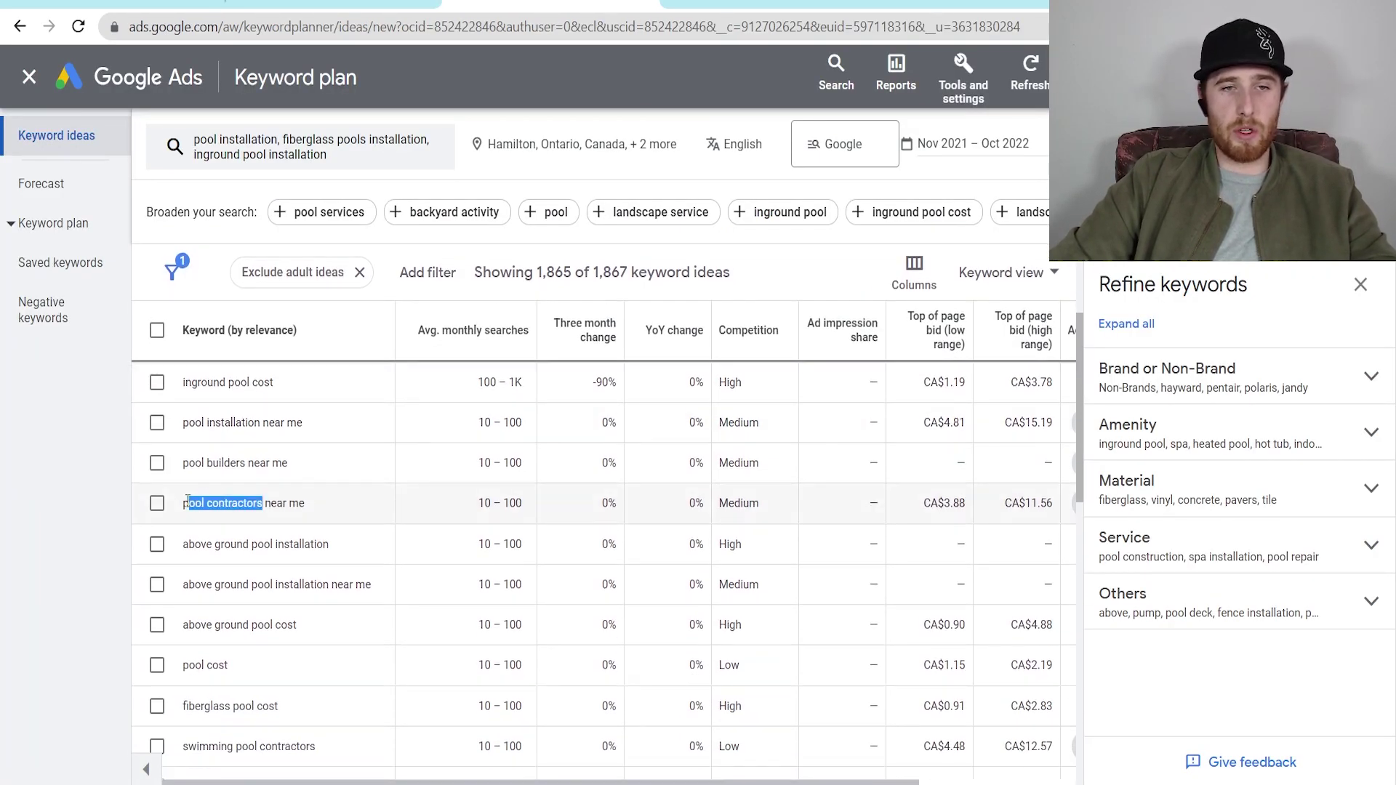
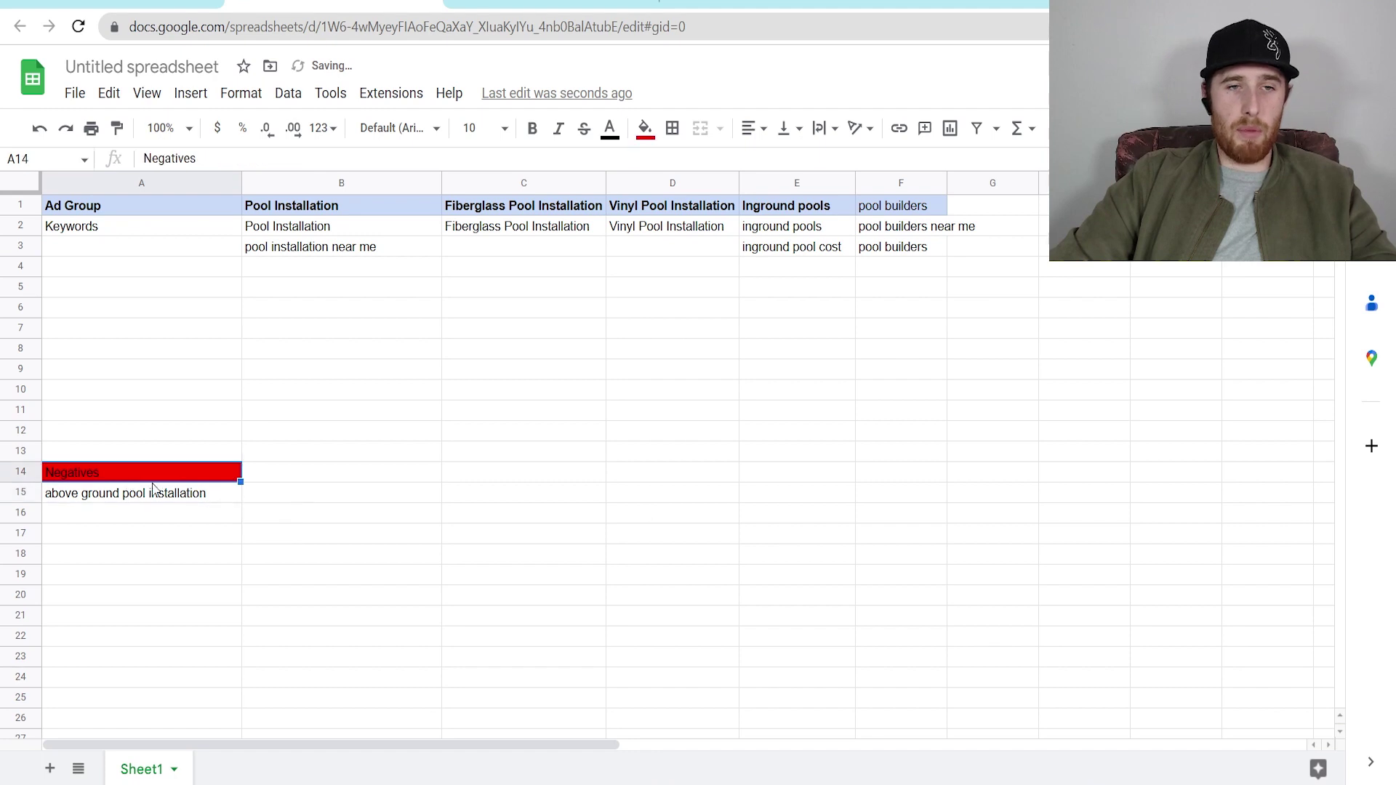
# Step: Make the Negatives heading in cell A14 bold and select the negative keyword beneath it
pyautogui.click(532, 128)
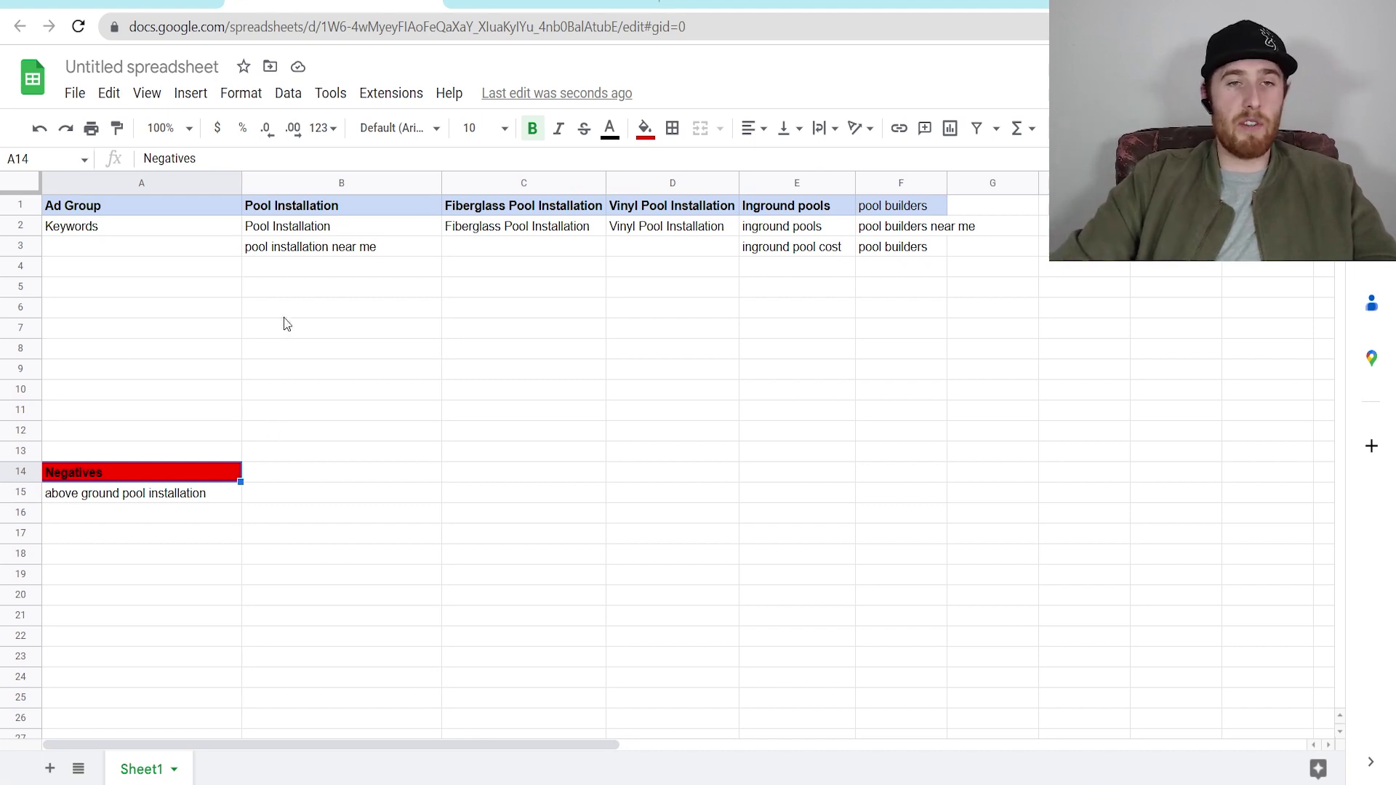
pyautogui.click(288, 231)
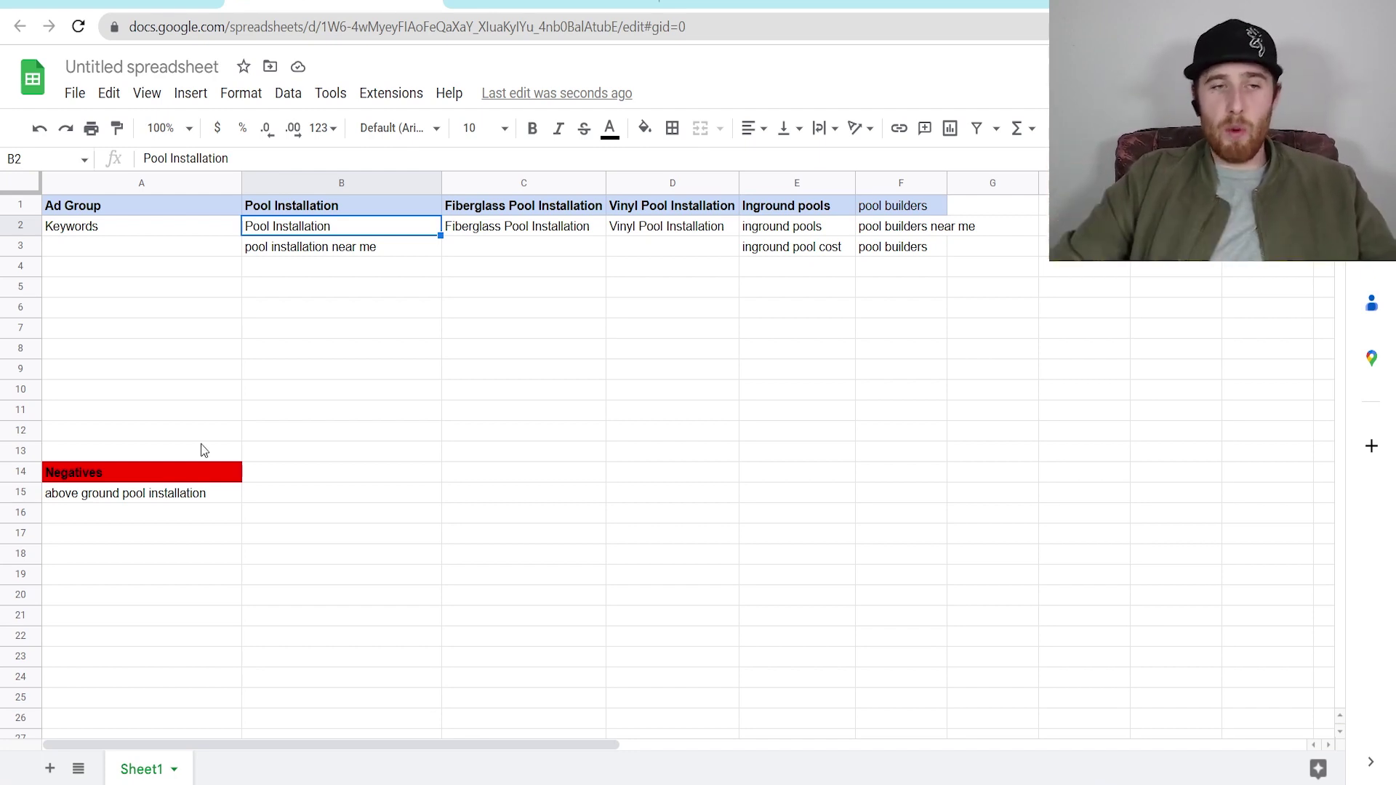
pyautogui.click(77, 499)
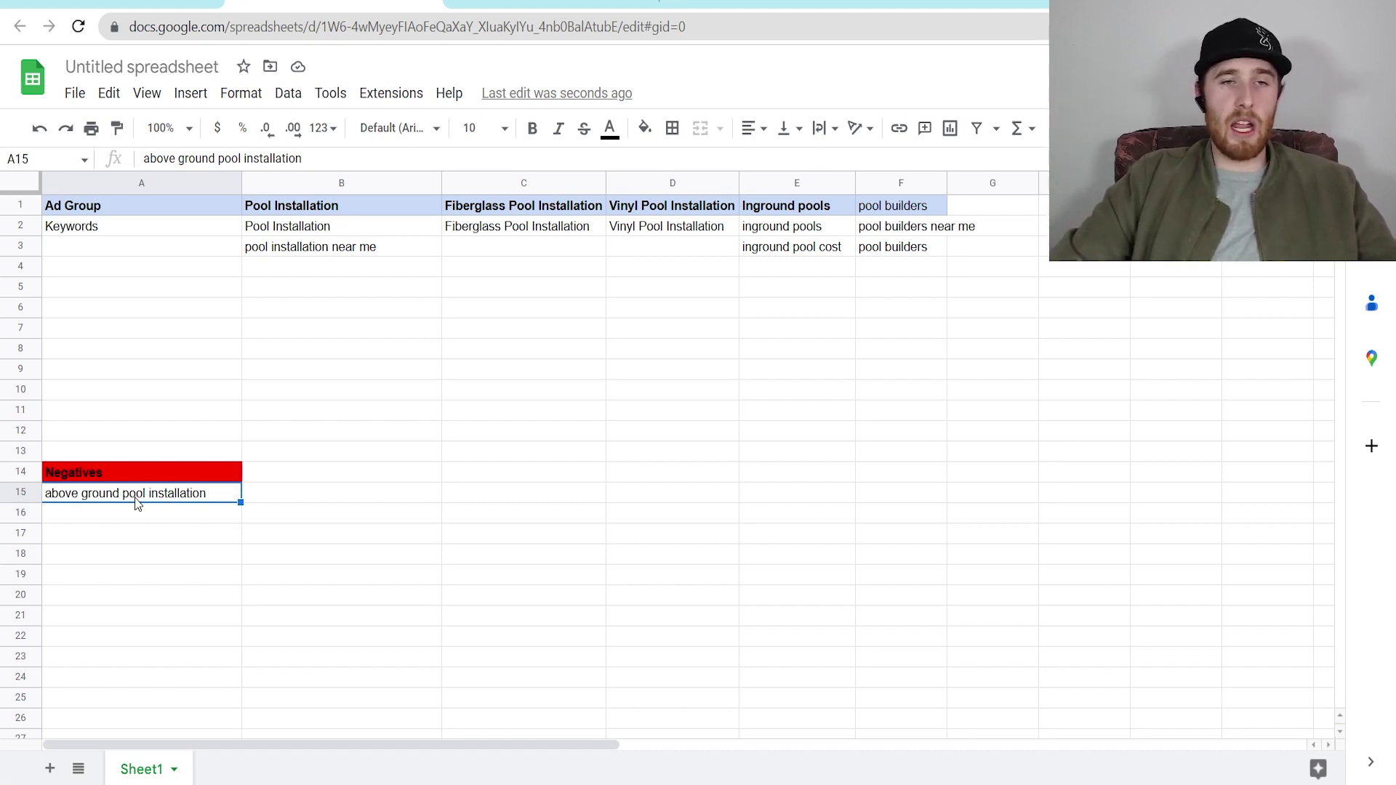
# Step: Copy the Keyword Planner idea "fiberglass pool cost" into cell C3 under Fiberglass Pool Installation in the Google Sheets spreadsheet
pyautogui.click(550, 4)
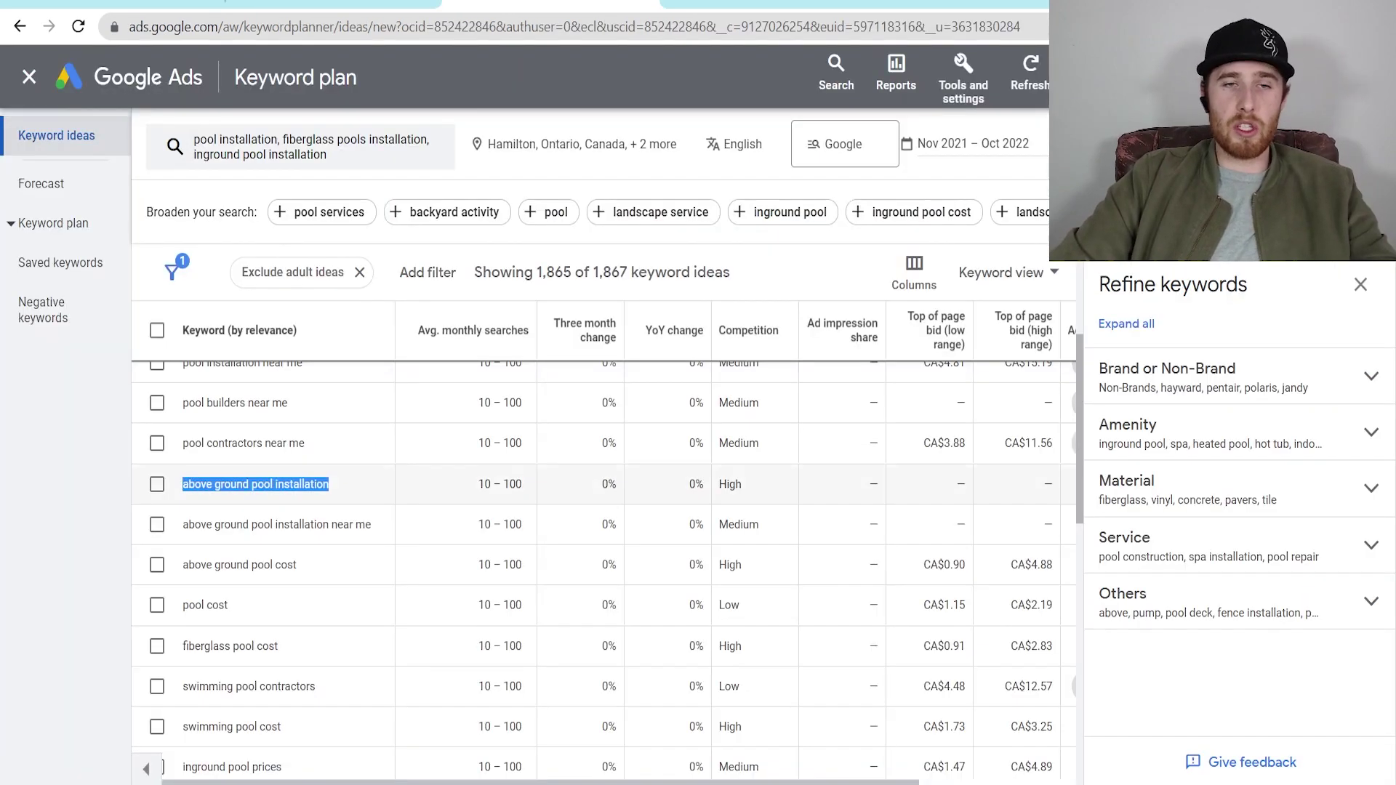
pyautogui.scroll(-1, 321, 435)
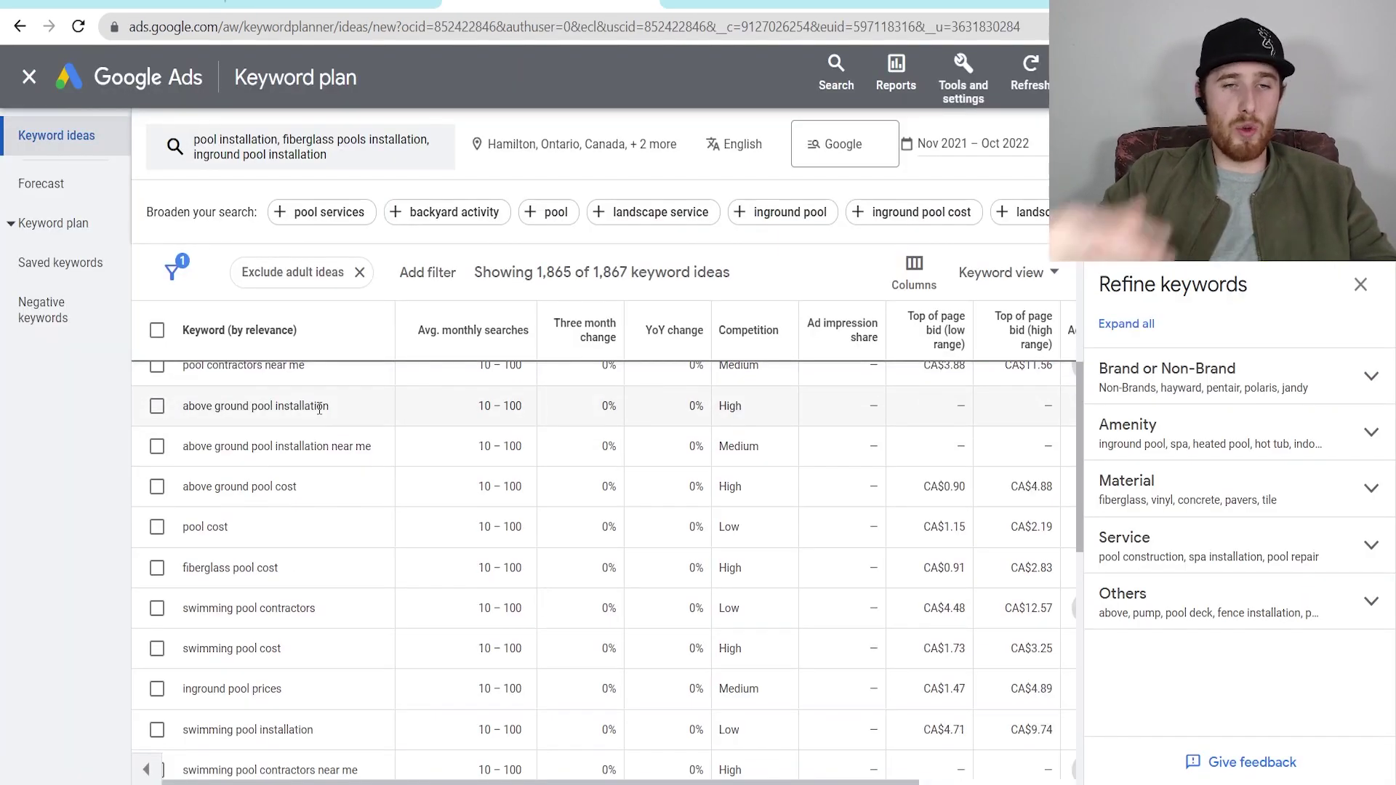
pyautogui.scroll(-1, 323, 444)
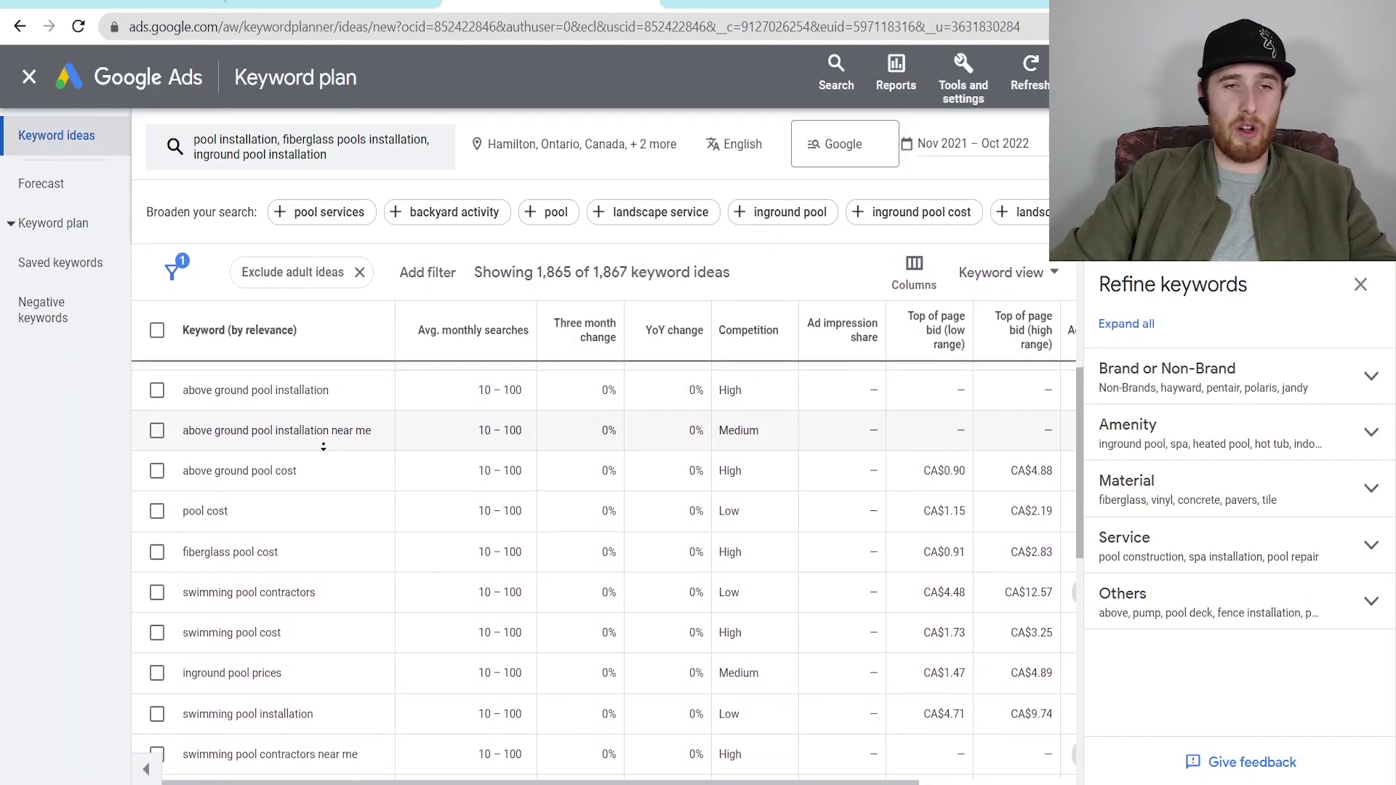
pyautogui.scroll(-1, 324, 446)
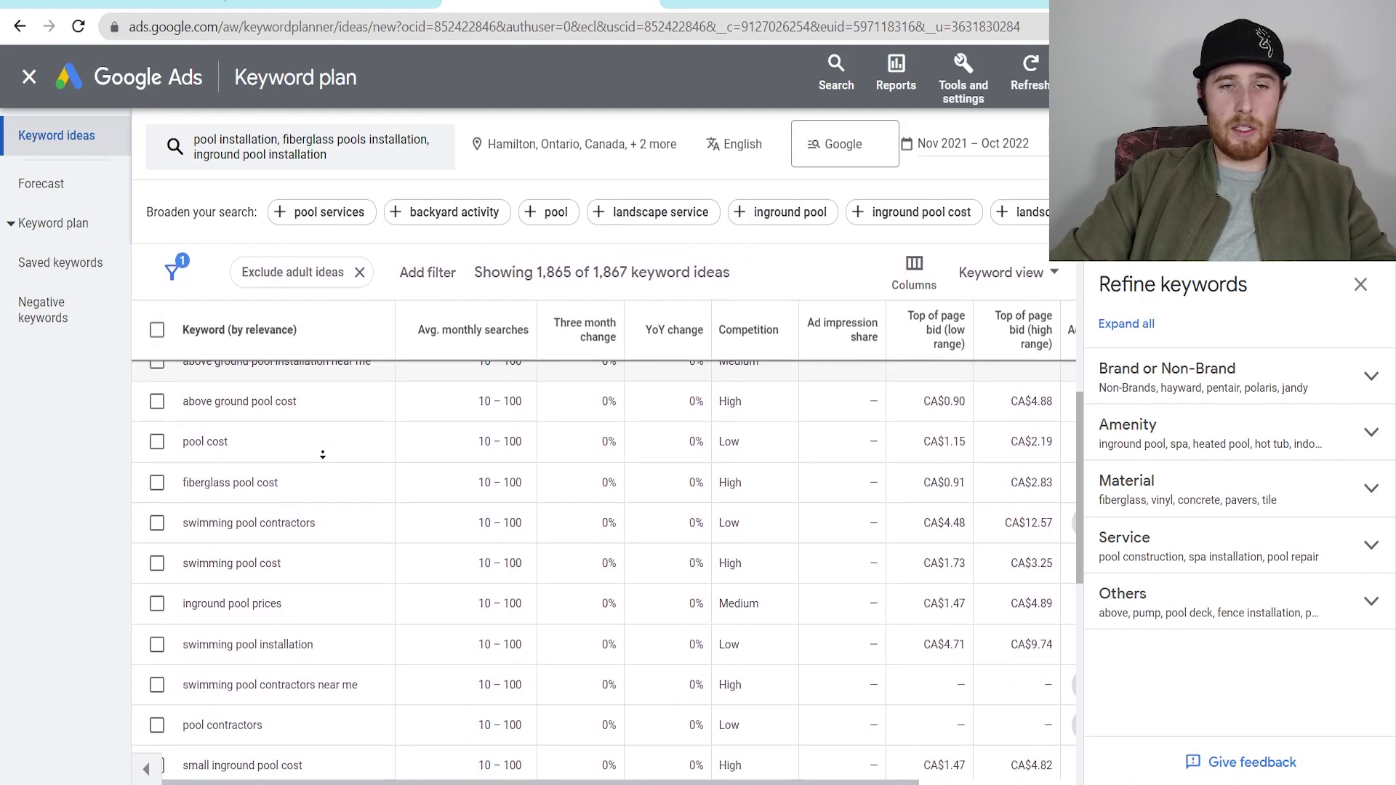
pyautogui.tripleClick(233, 475)
pyautogui.hotkey('ctrl', 'c')
pyautogui.hotkey('ctrl', 'shift', 'Tab')
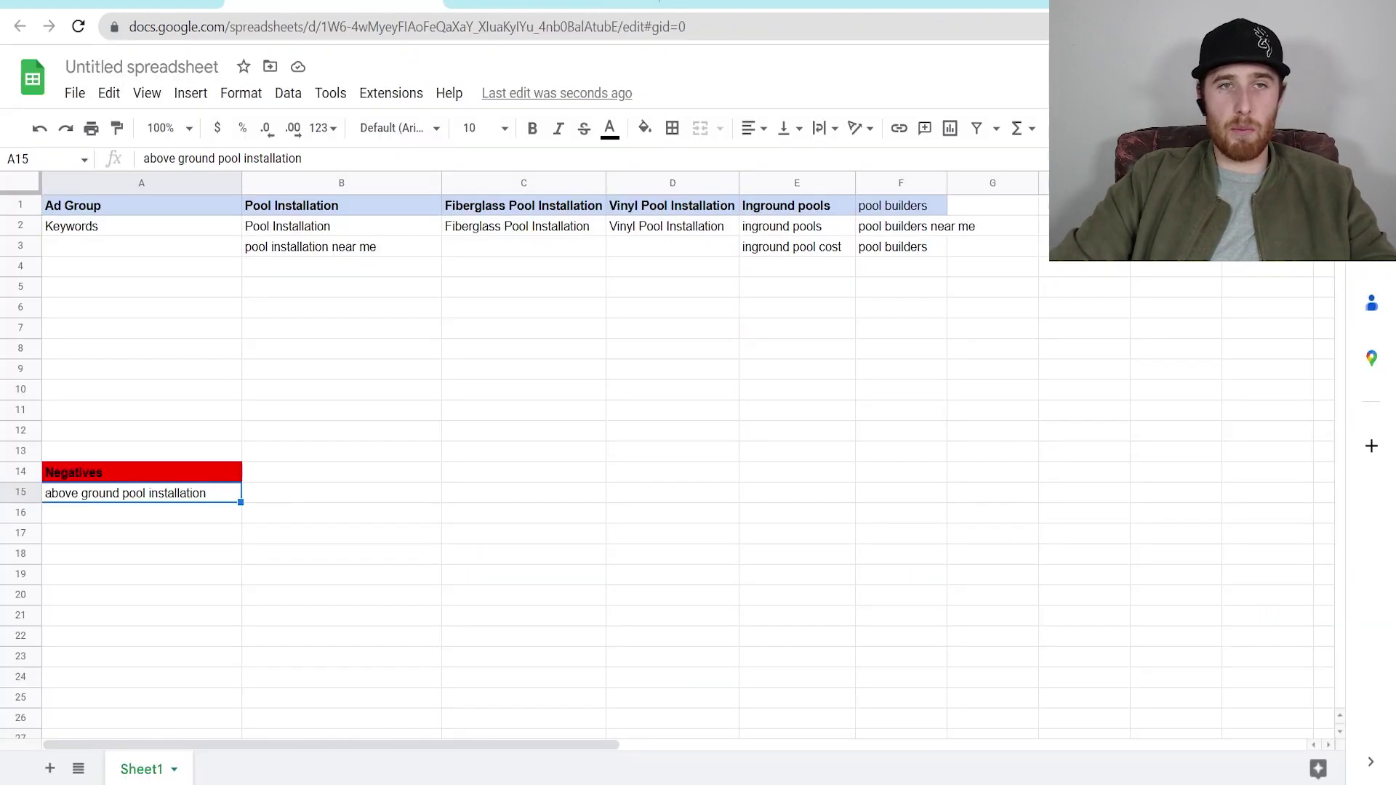
pyautogui.click(531, 250)
pyautogui.hotkey('ctrl', 'v')
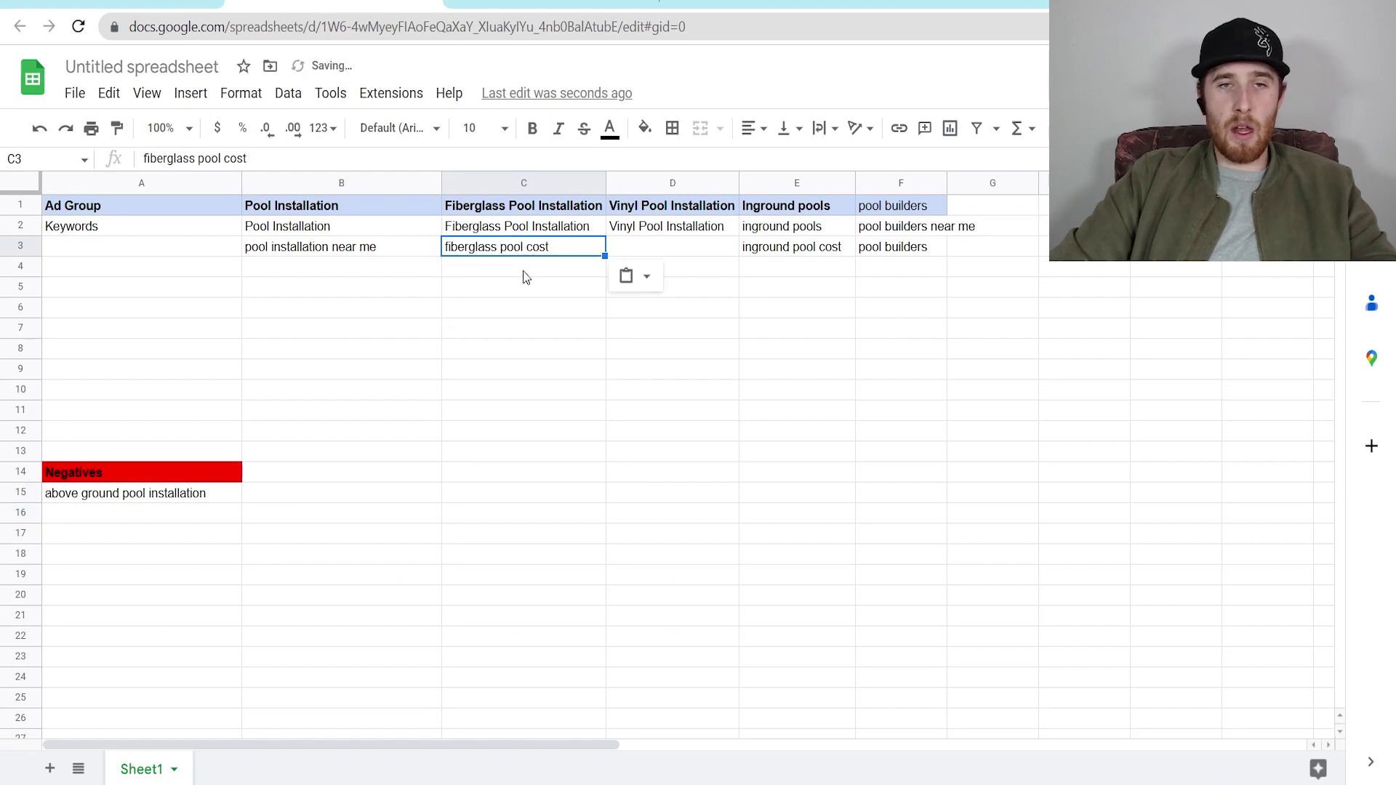
pyautogui.click(468, 283)
pyautogui.press('Up')
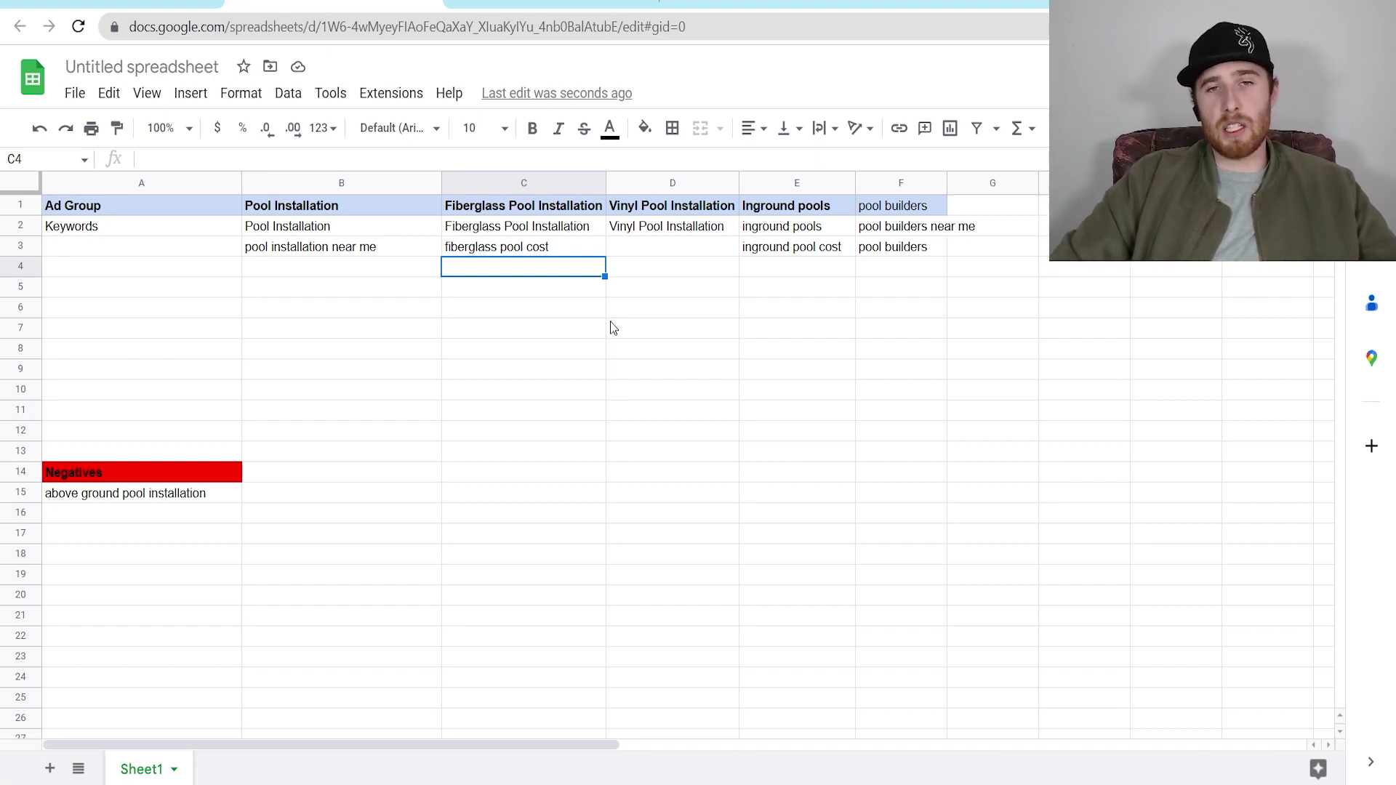
pyautogui.press('Up')
pyautogui.press('Up')
pyautogui.click(492, 296)
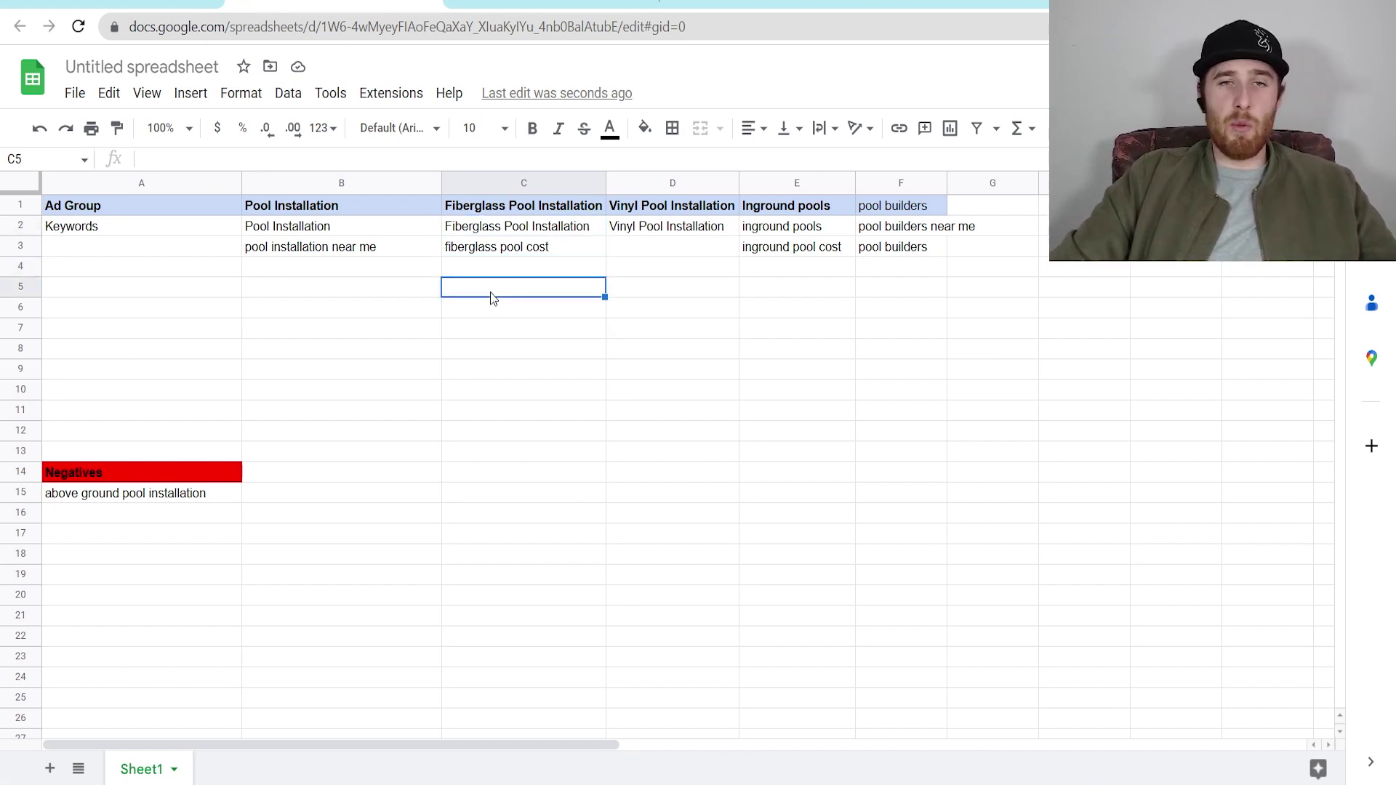
pyautogui.click(488, 228)
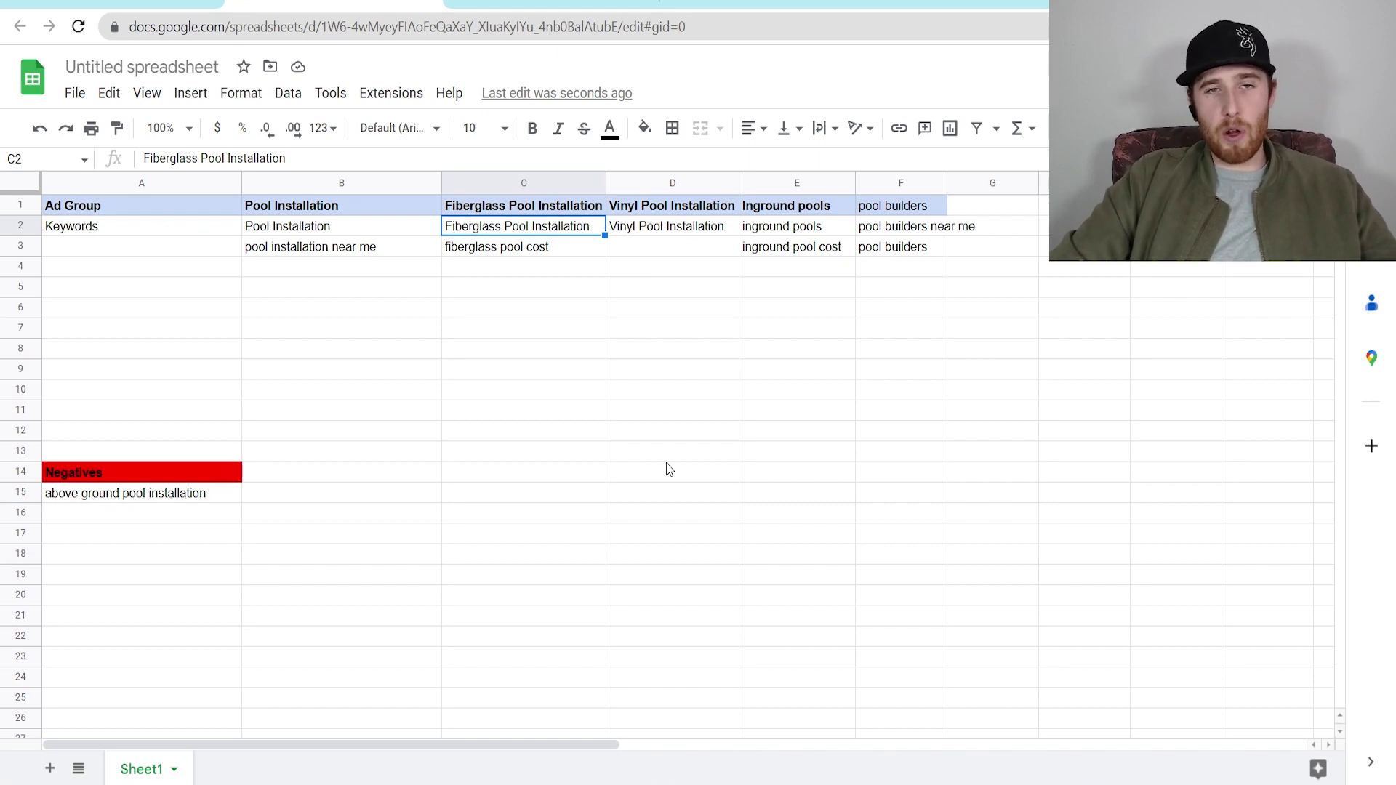
pyautogui.click(553, 4)
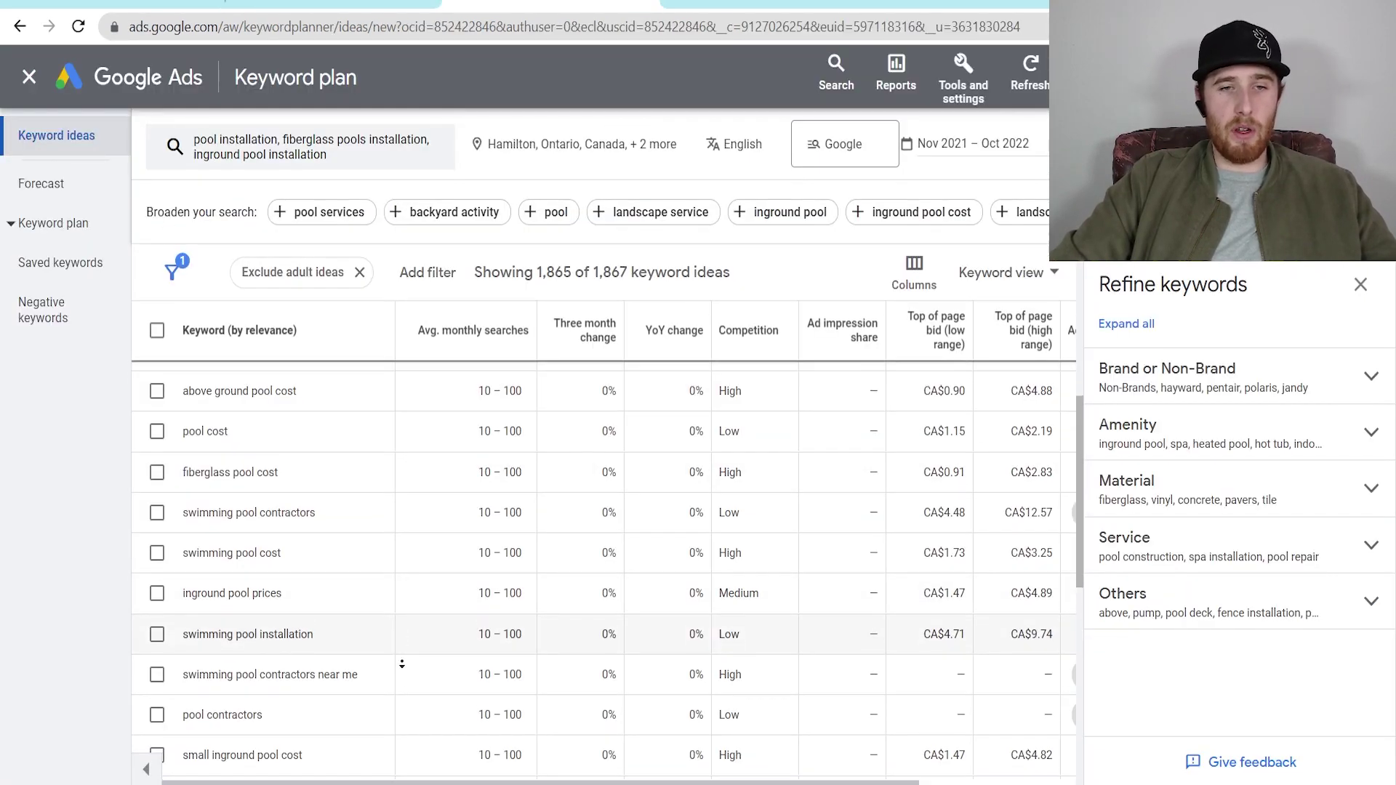
pyautogui.scroll(-2, 405, 654)
pyautogui.click(331, 4)
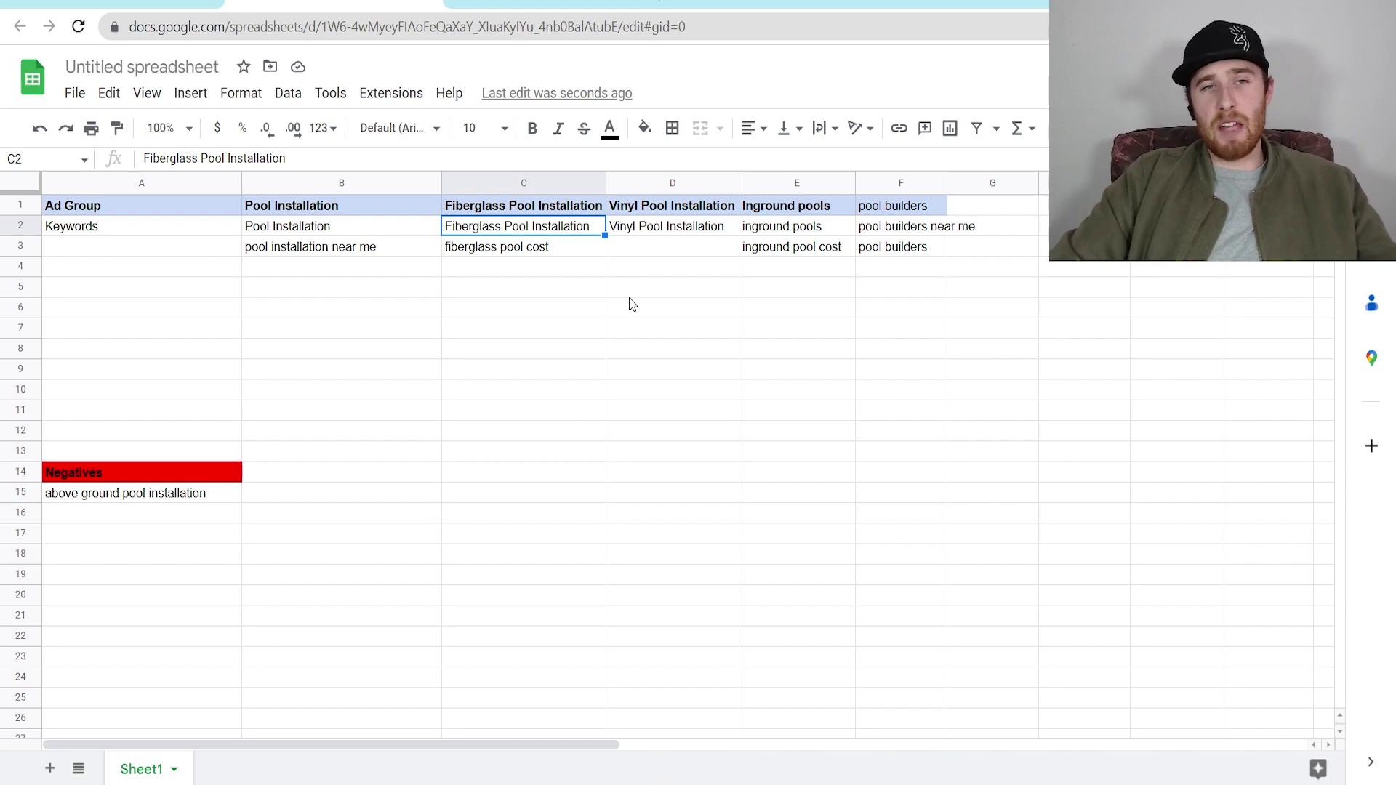
# Step: Switch to the Pool Installation campaign's search keywords in Google Ads and enable the "vinyl pools" keyword
pyautogui.hotkey('ctrl', 'Tab')
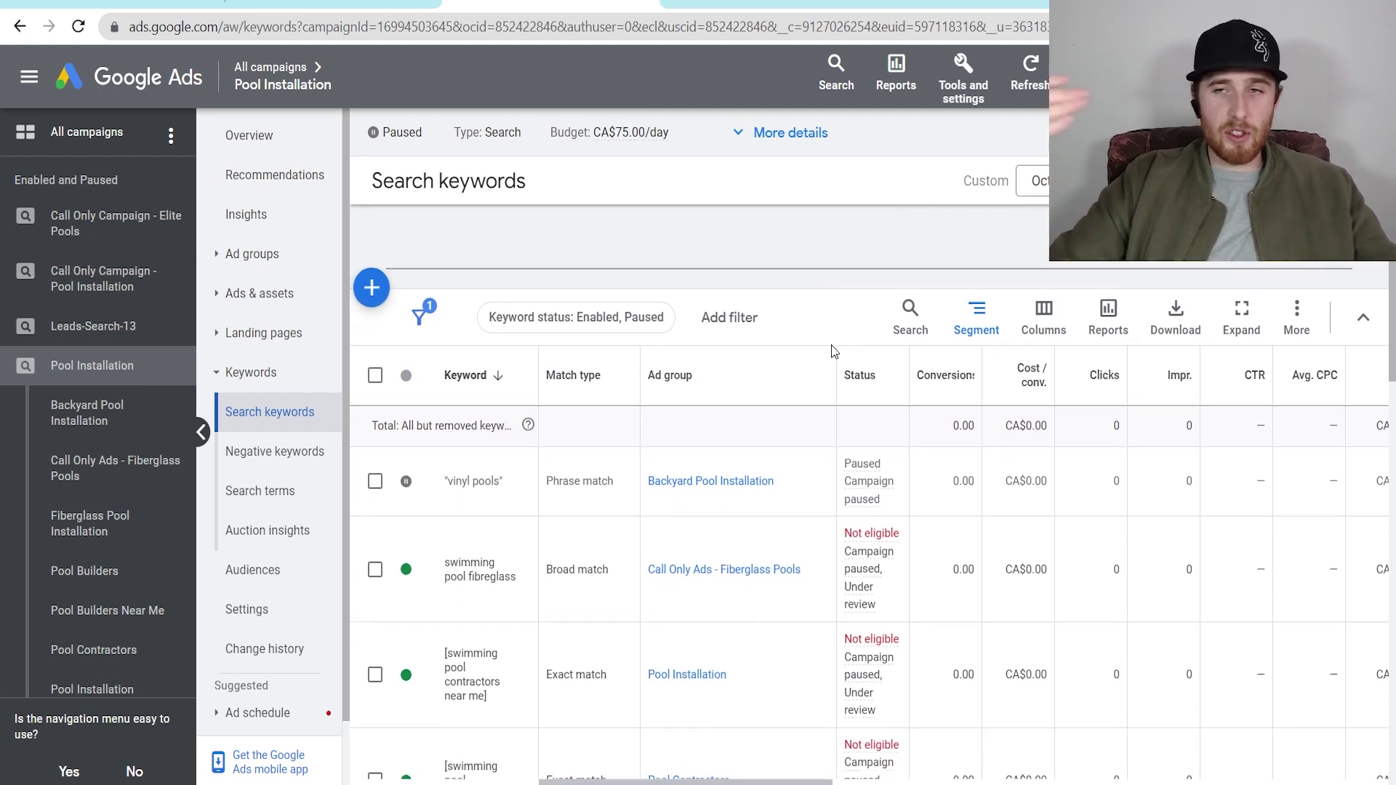
pyautogui.moveTo(737, 780); pyautogui.dragTo(816, 778)
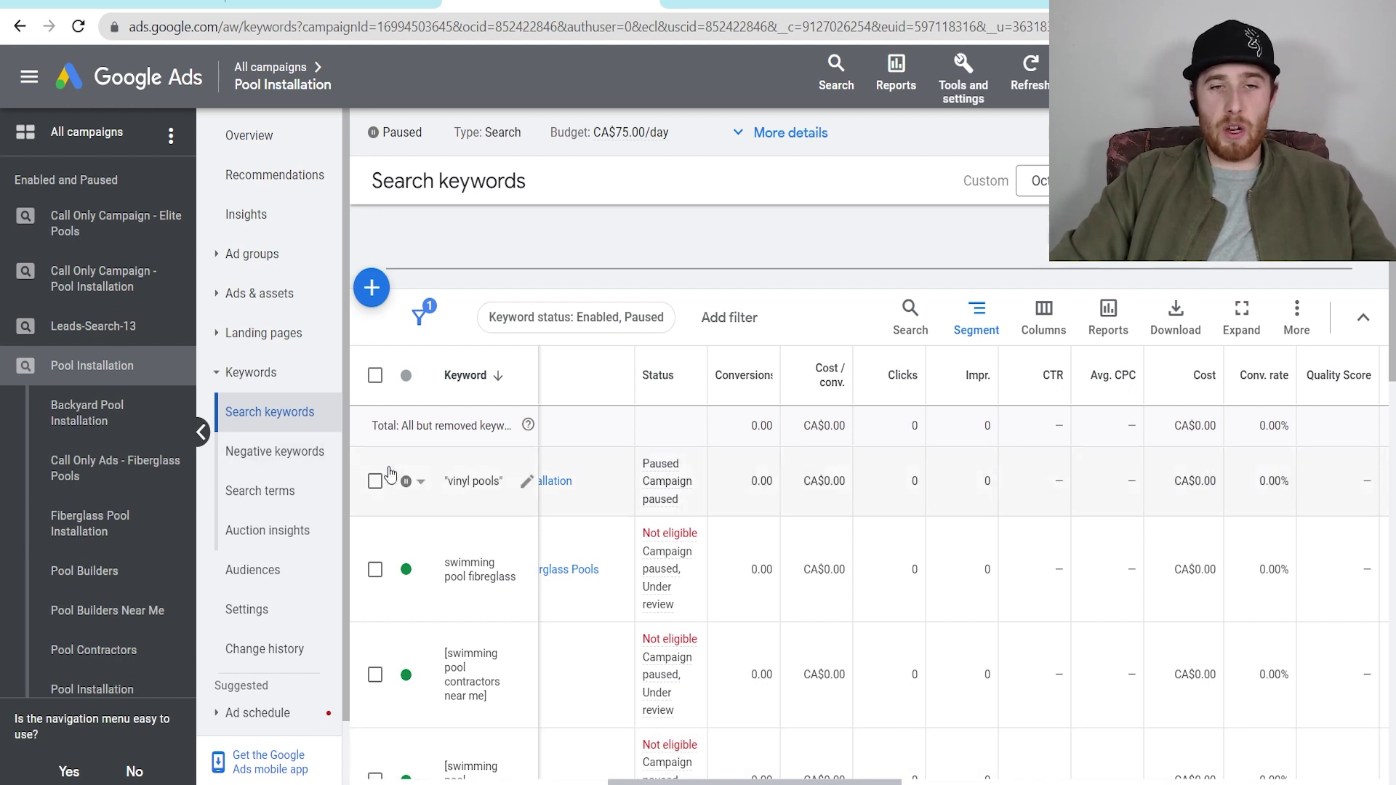
pyautogui.click(405, 483)
pyautogui.click(420, 541)
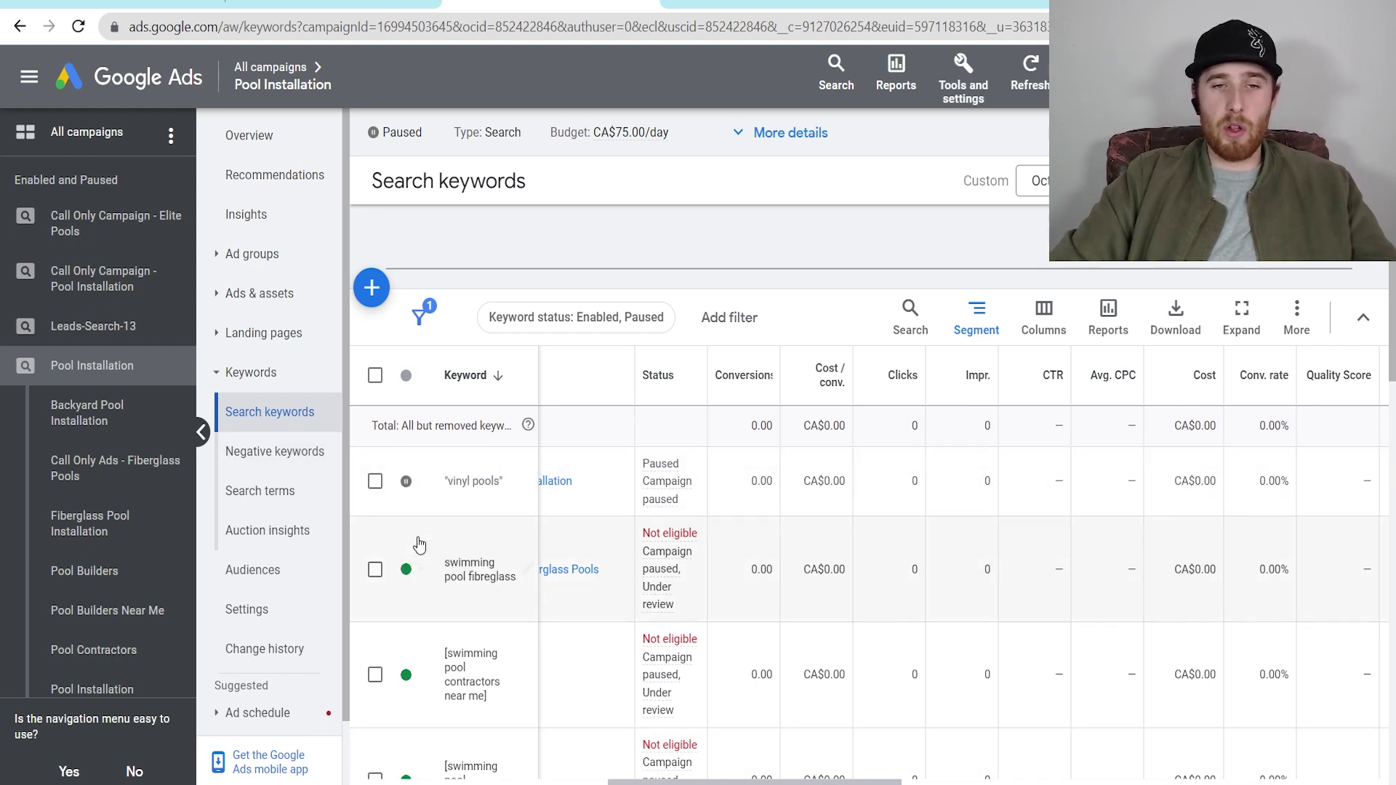
pyautogui.click(398, 481)
pyautogui.click(400, 488)
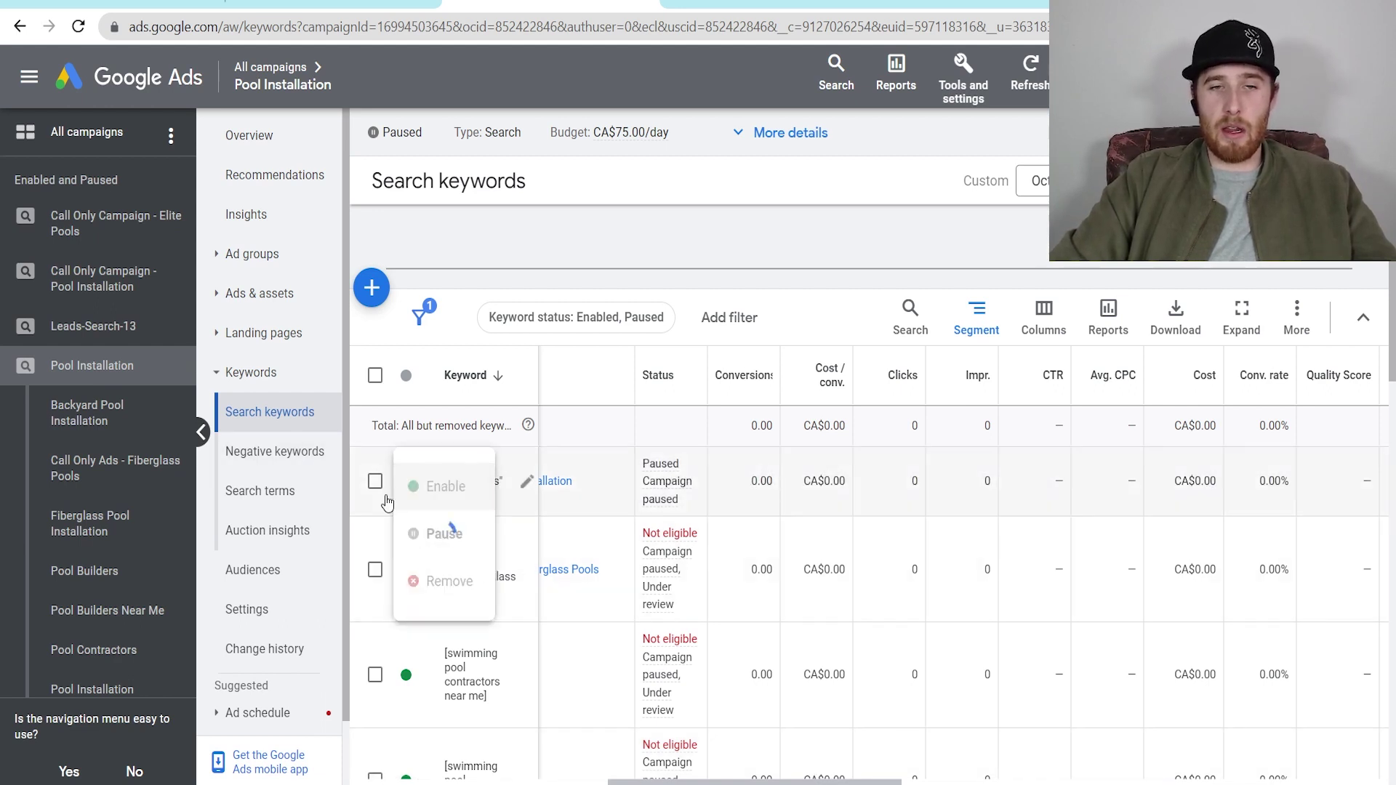
pyautogui.click(413, 491)
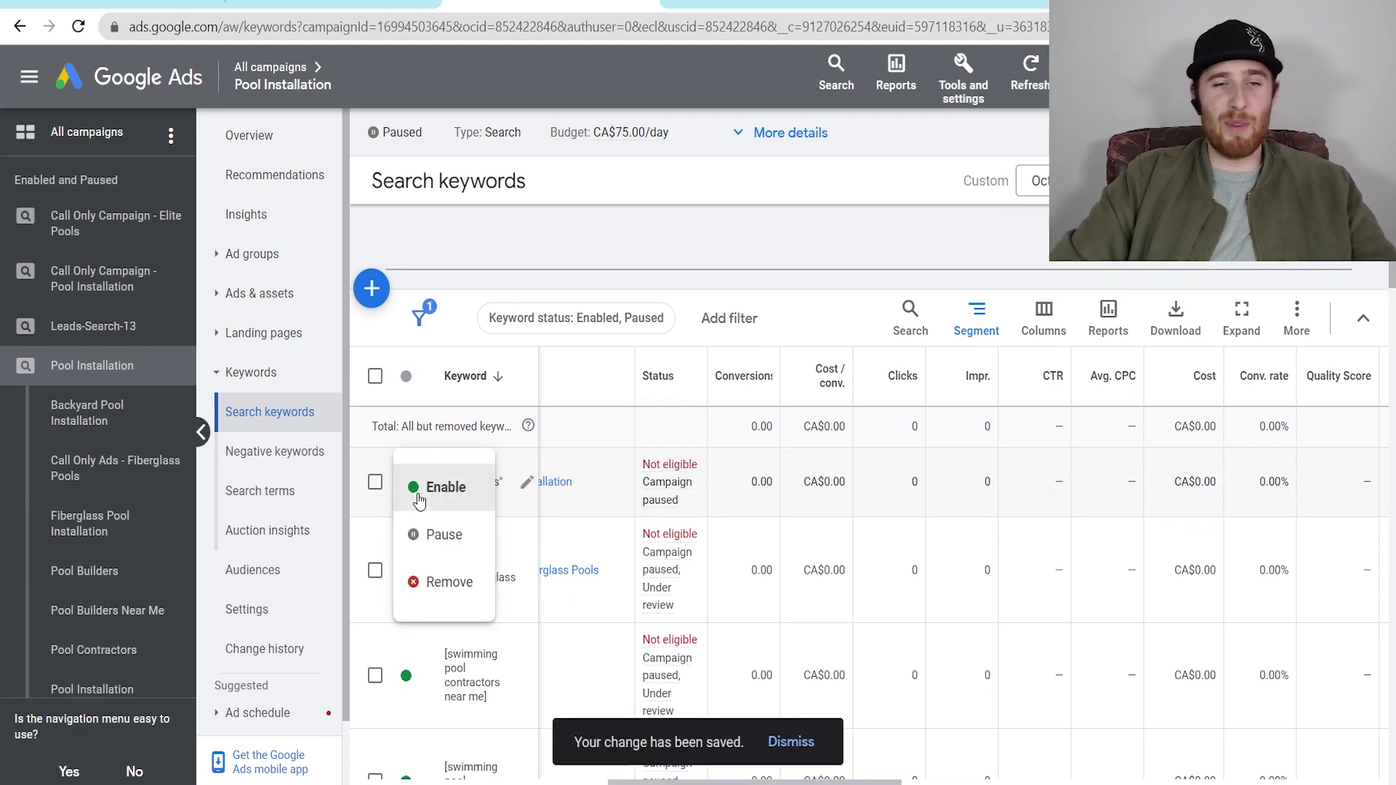
# Step: Pause the "vinyl pools" keyword and return to the Google Sheets spreadsheet
pyautogui.click(426, 536)
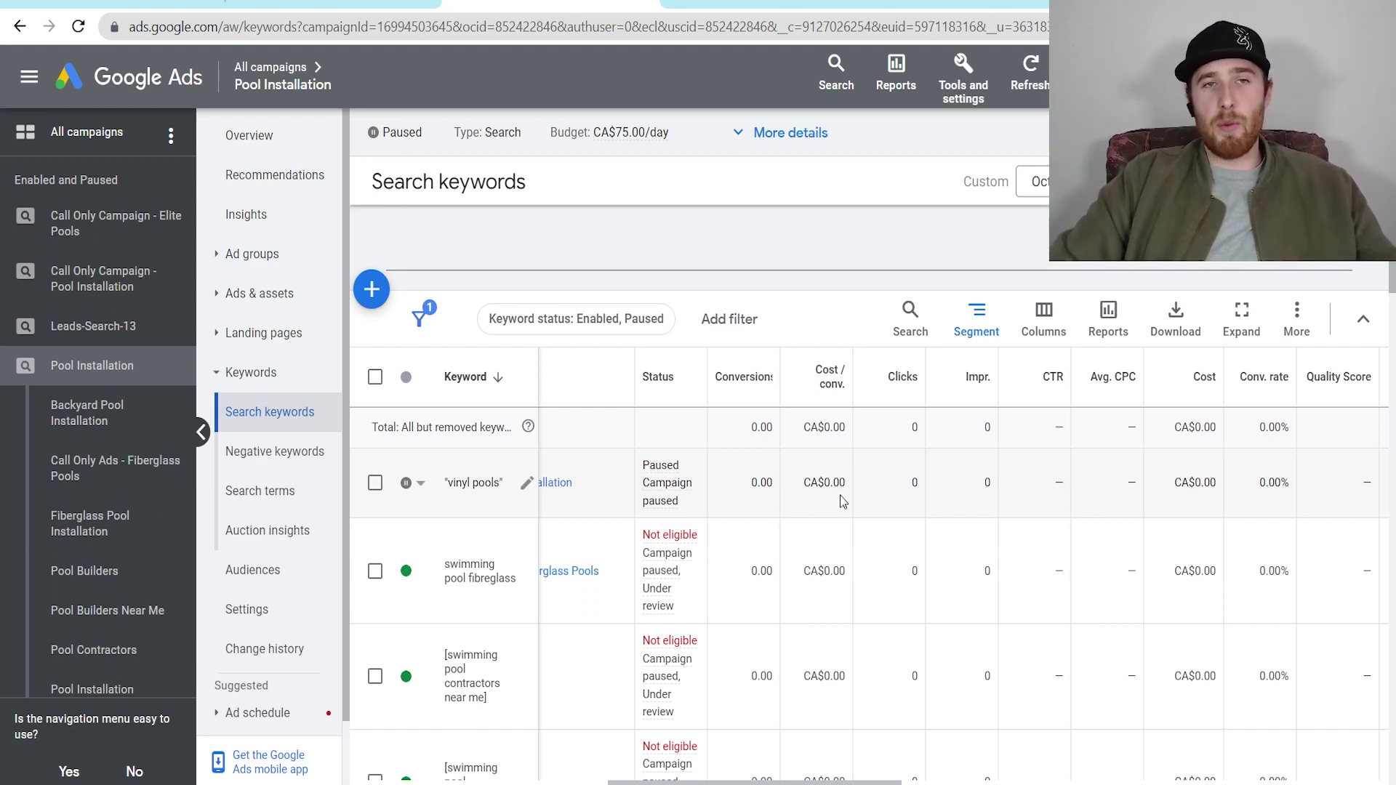
pyautogui.hotkey('ctrl', 'shift', 'Tab')
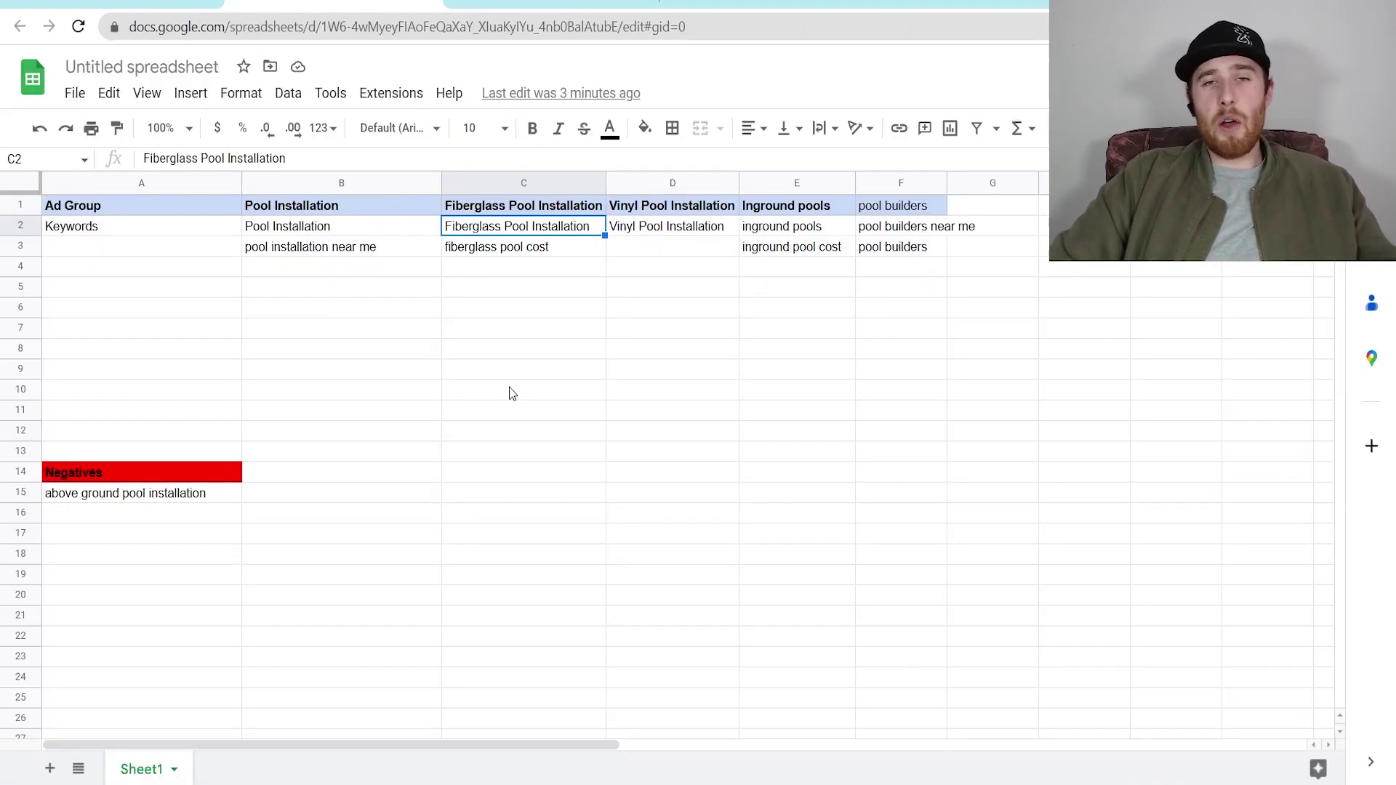